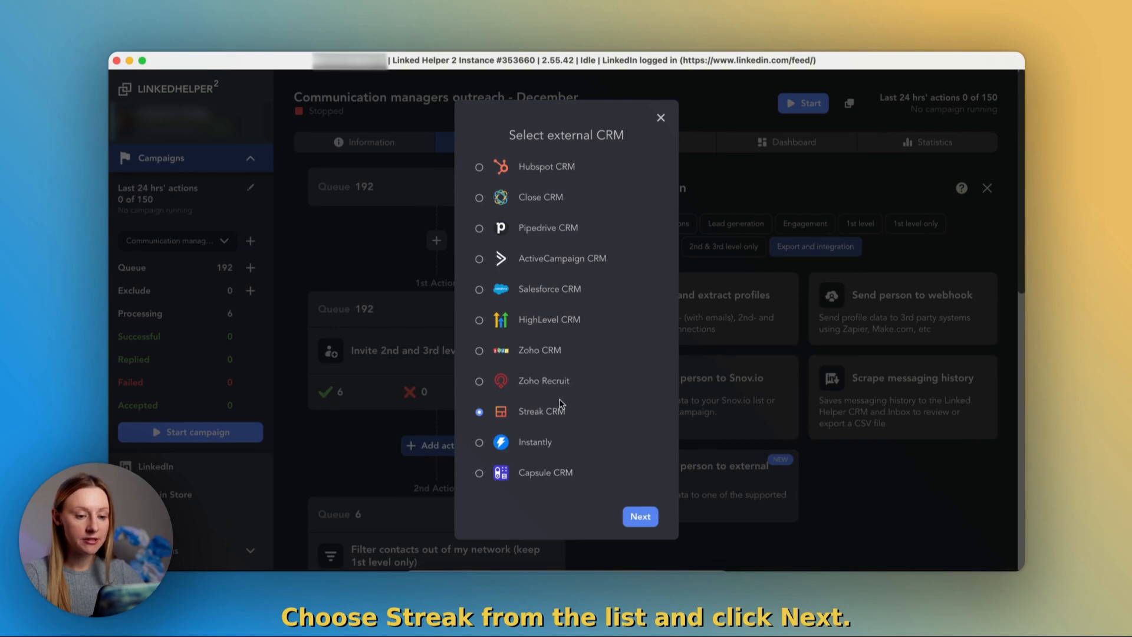
# Use Streak CRM as the external CRM and enable stage export with the stage Lead - Invited.
pyautogui.click(640, 516)
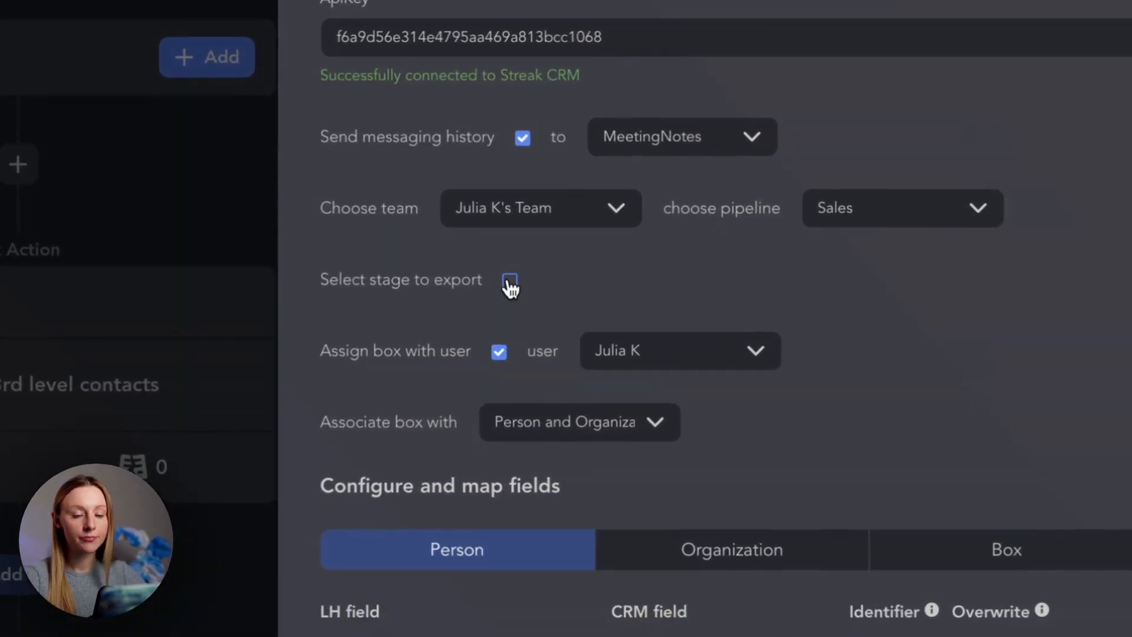
pyautogui.click(510, 281)
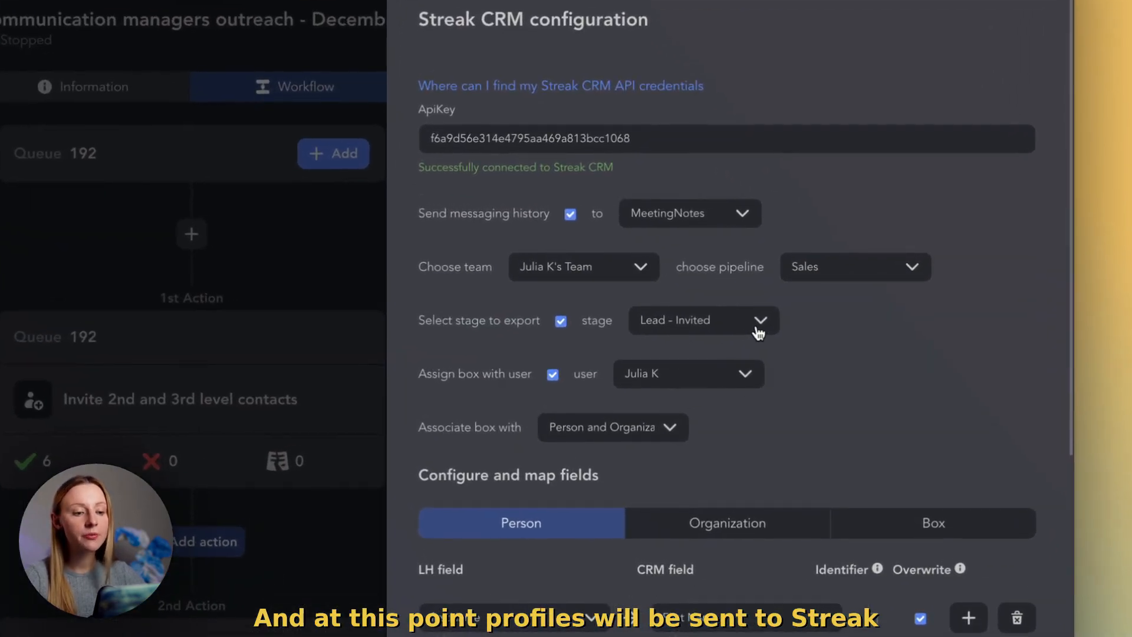
pyautogui.click(758, 332)
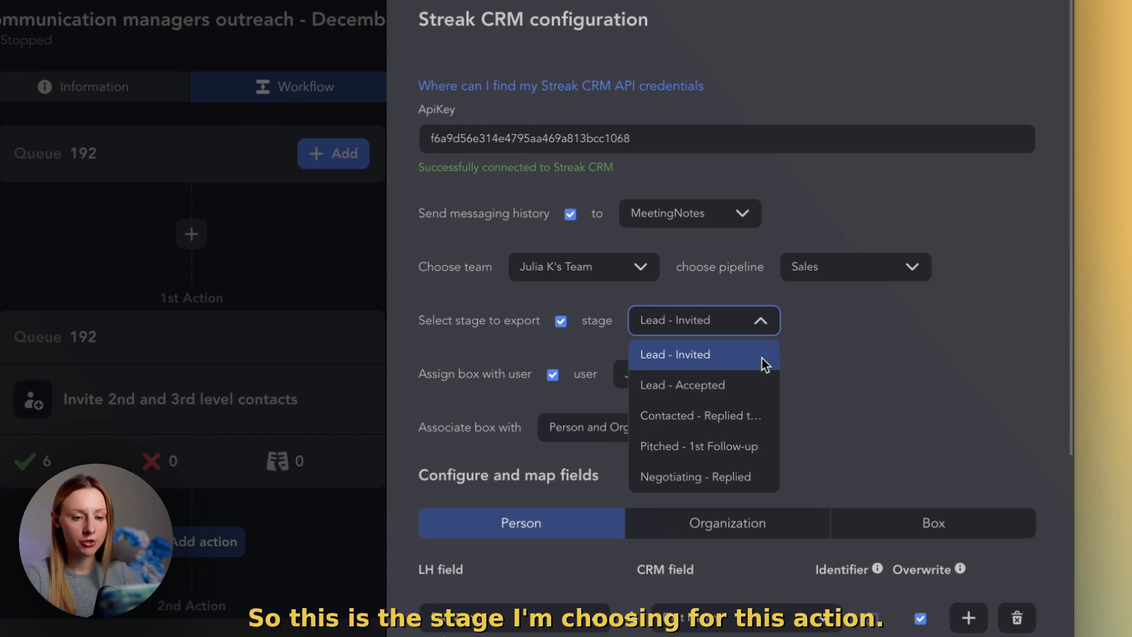
pyautogui.click(827, 314)
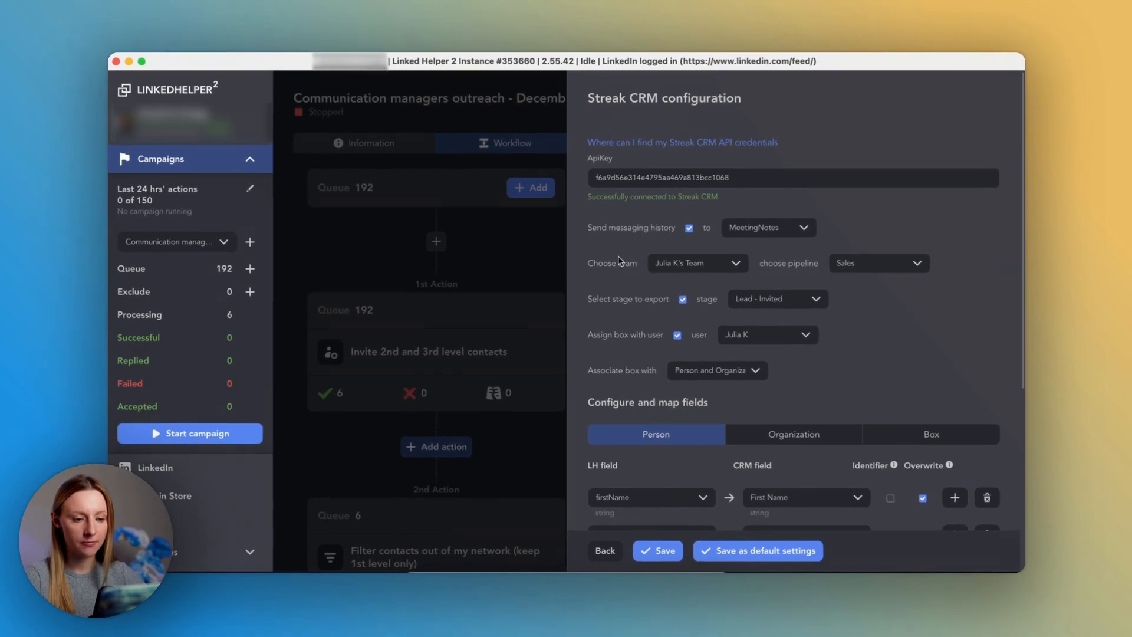
pyautogui.scroll(-3, 663, 519)
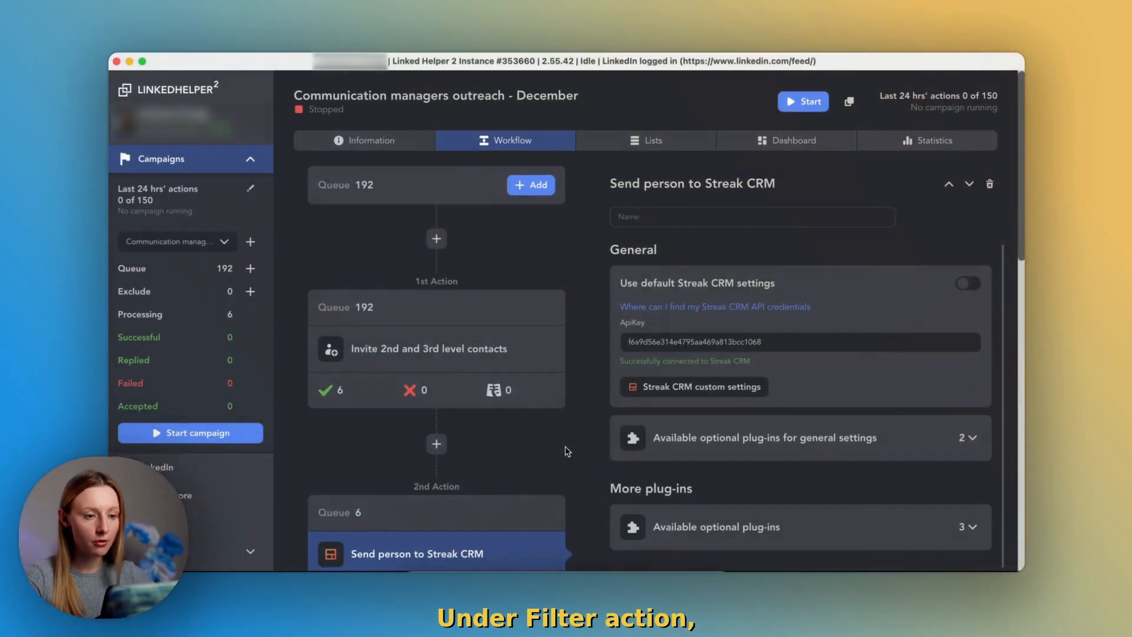
# Add a Send person to external CRM action for Streak CRM directly after the filter action that keeps 1st level contacts.
pyautogui.click(512, 386)
pyautogui.click(441, 473)
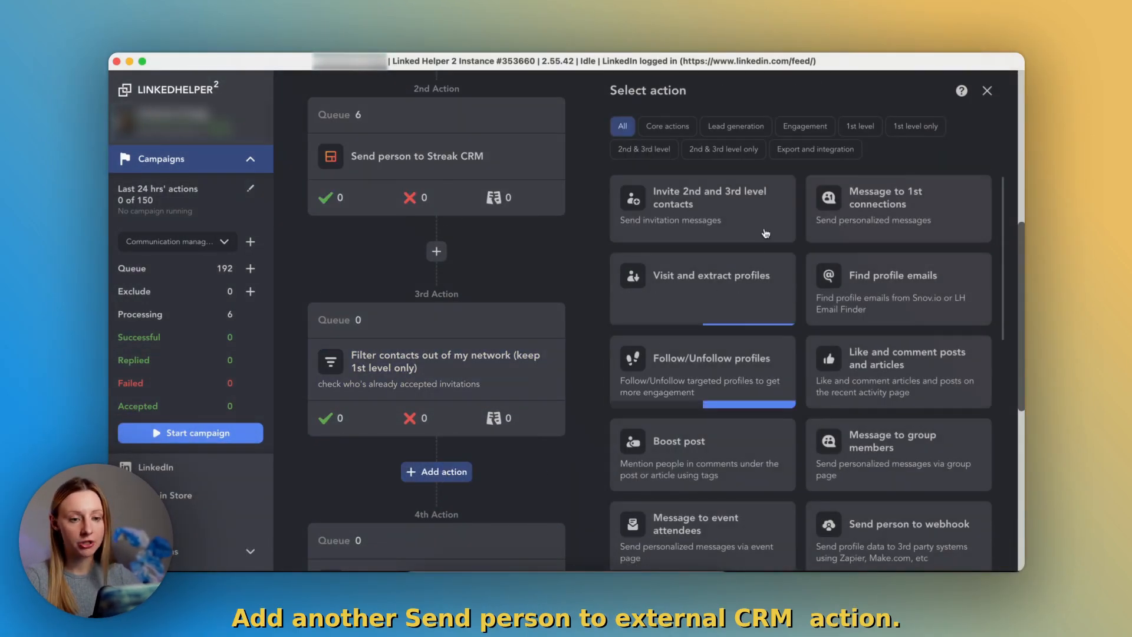
pyautogui.click(815, 148)
pyautogui.moveTo(745, 391)
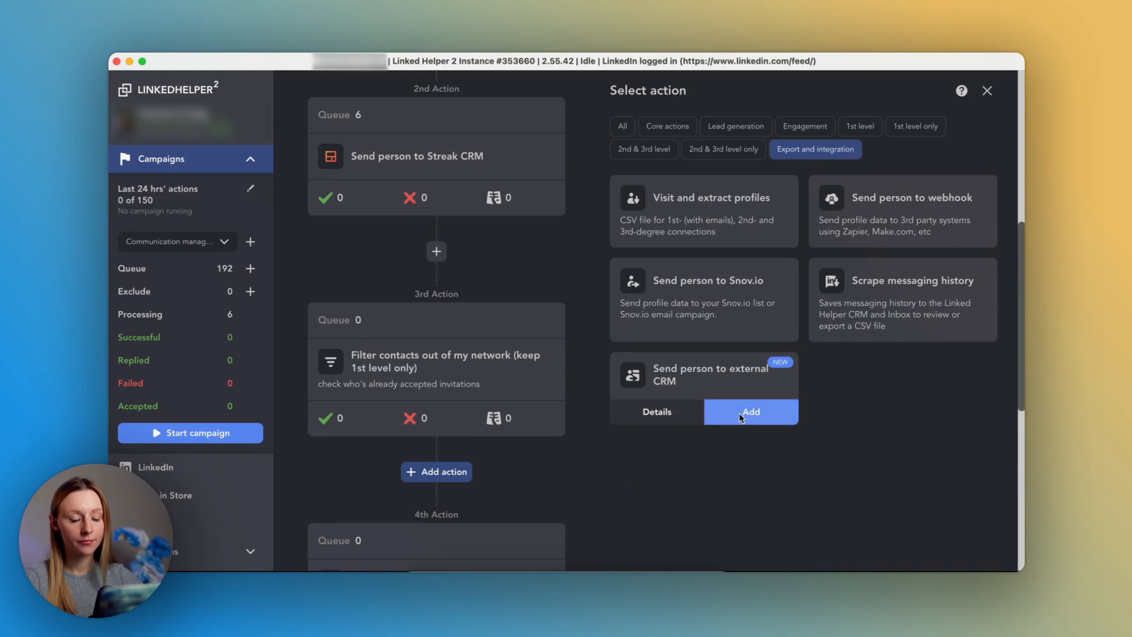
pyautogui.click(741, 415)
pyautogui.click(640, 518)
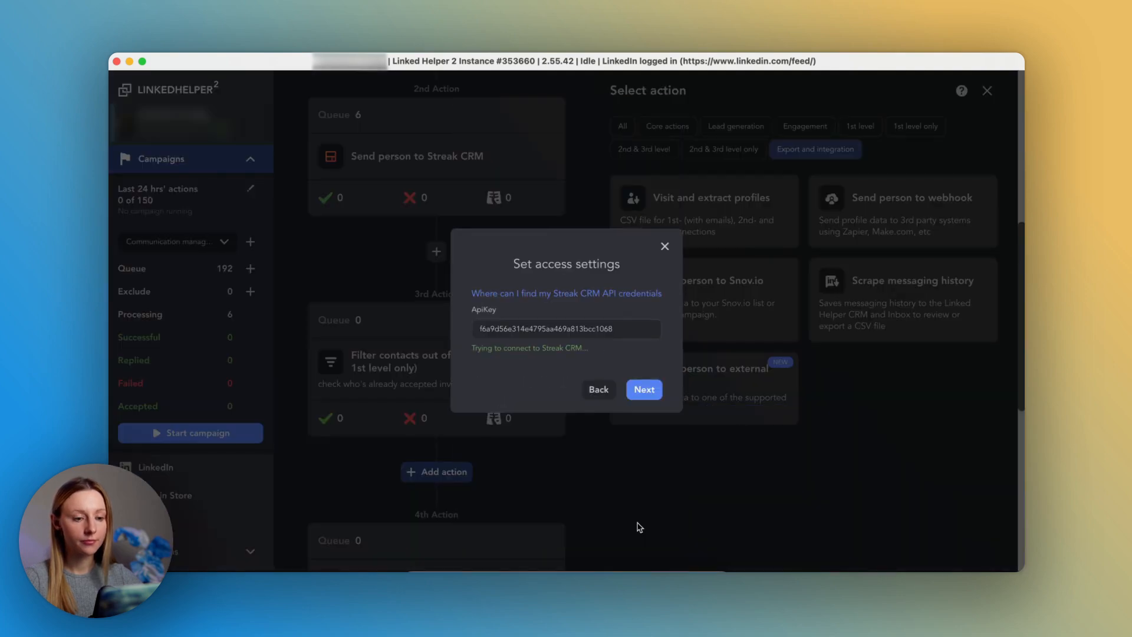
pyautogui.click(644, 391)
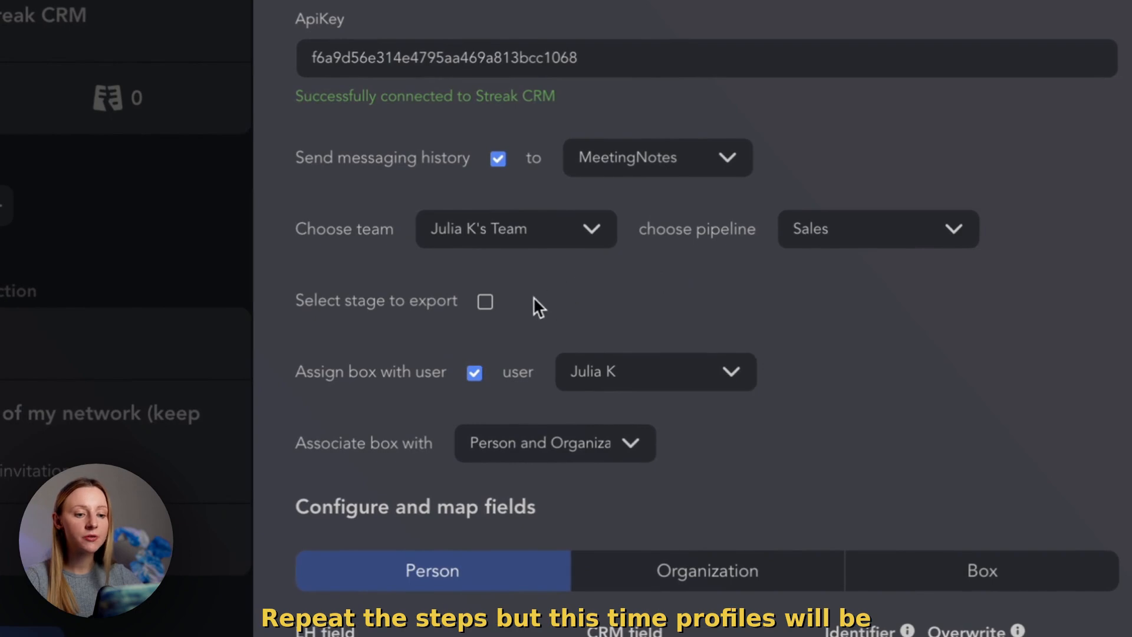
# Enable stage export with the stage Lead - Accepted and save the Streak CRM configuration.
pyautogui.click(486, 302)
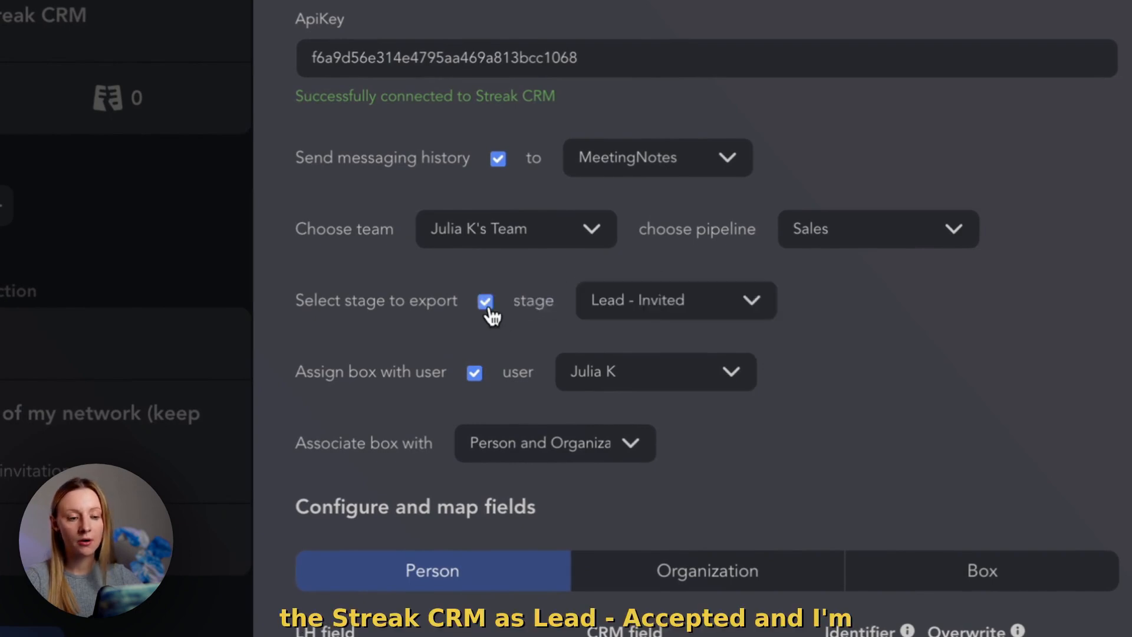
pyautogui.click(635, 309)
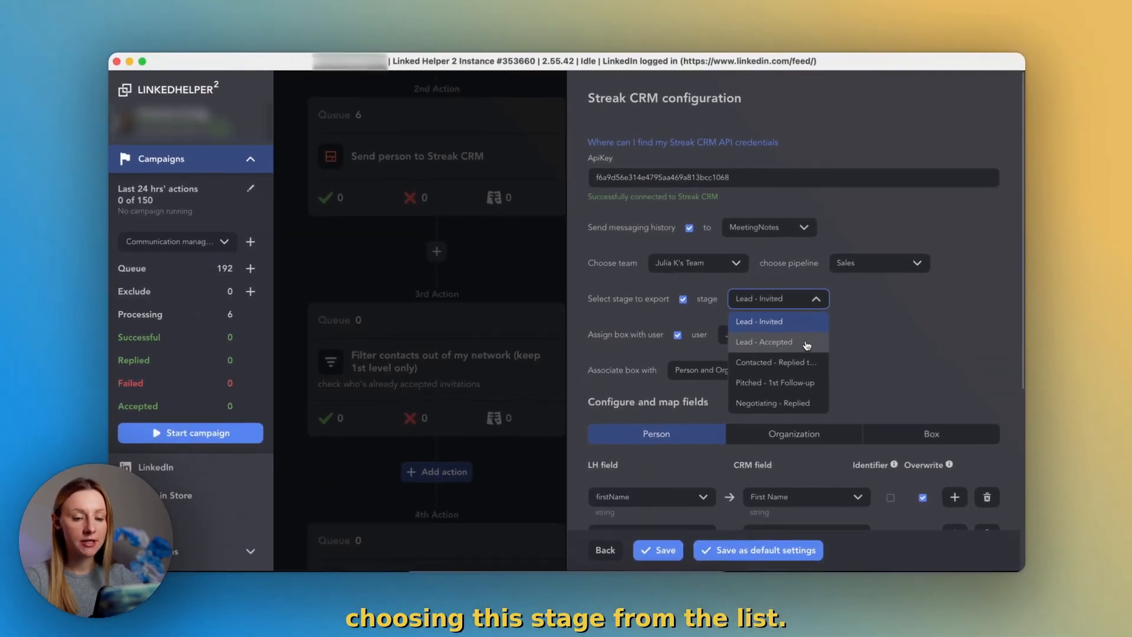
pyautogui.click(807, 343)
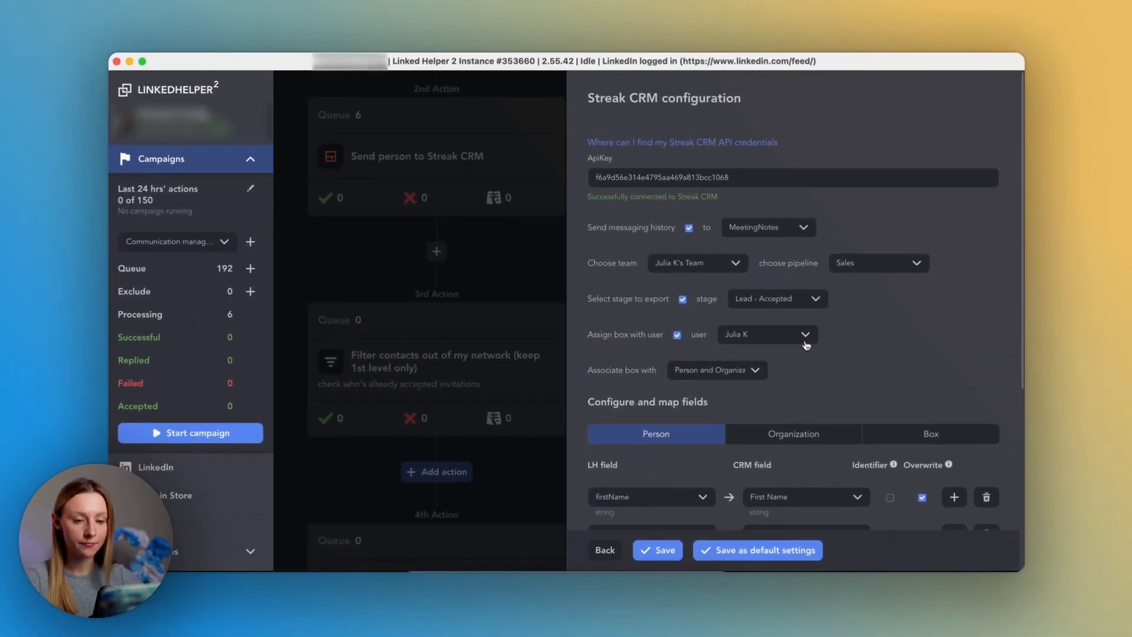
pyautogui.click(675, 549)
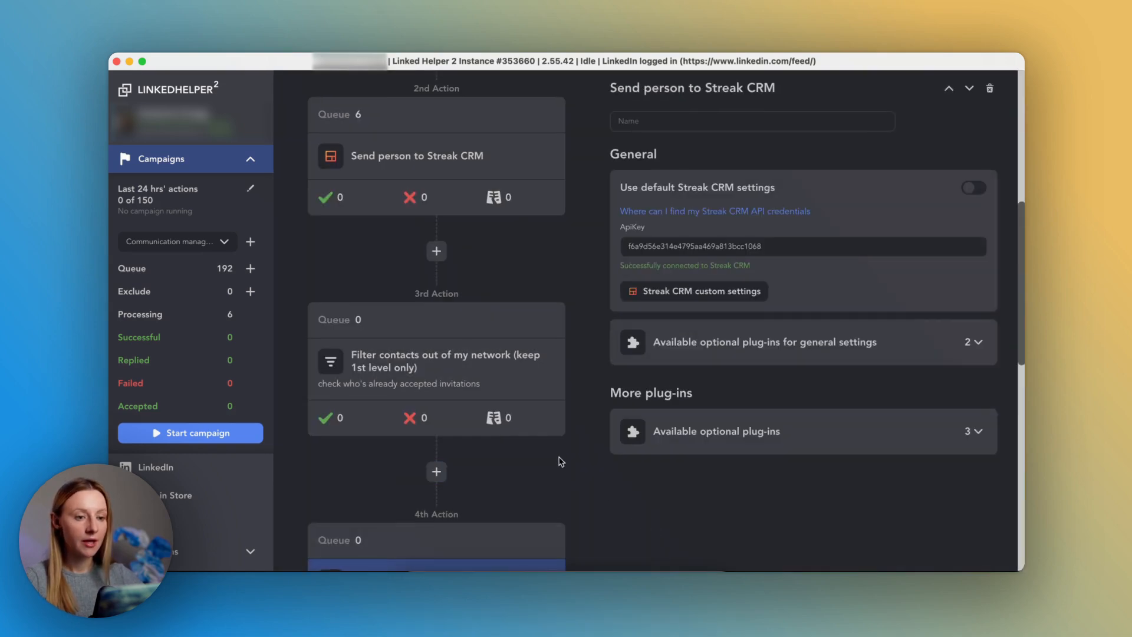
# Add another Send person to external CRM action for Streak CRM after the Message to 1st connections action.
pyautogui.scroll(-5, 561, 462)
pyautogui.click(517, 492)
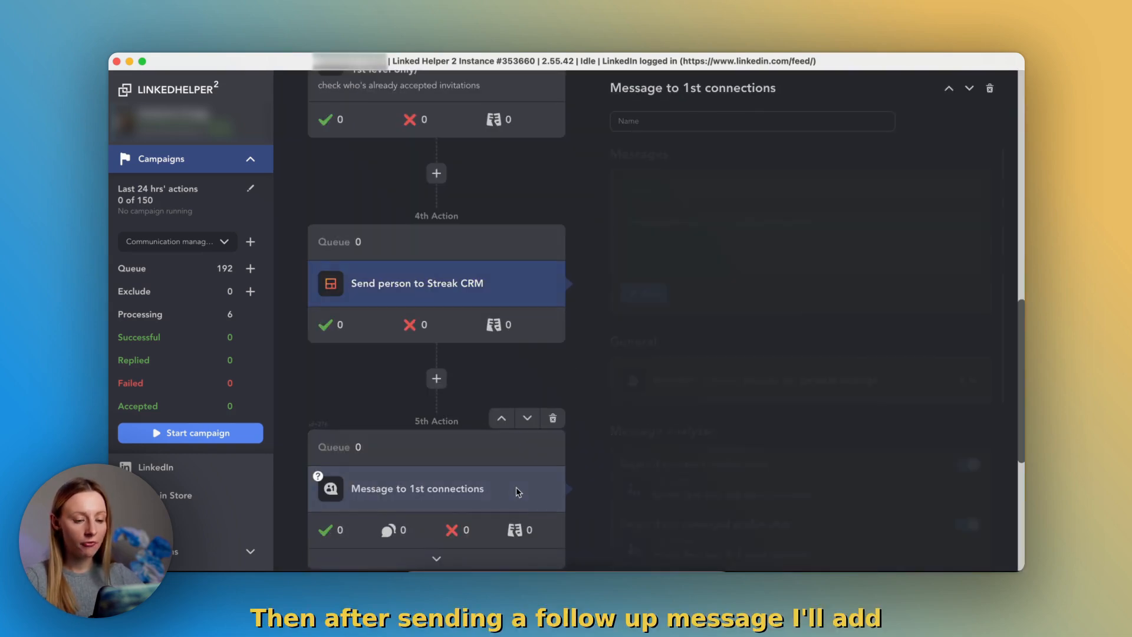
pyautogui.scroll(-3, 518, 492)
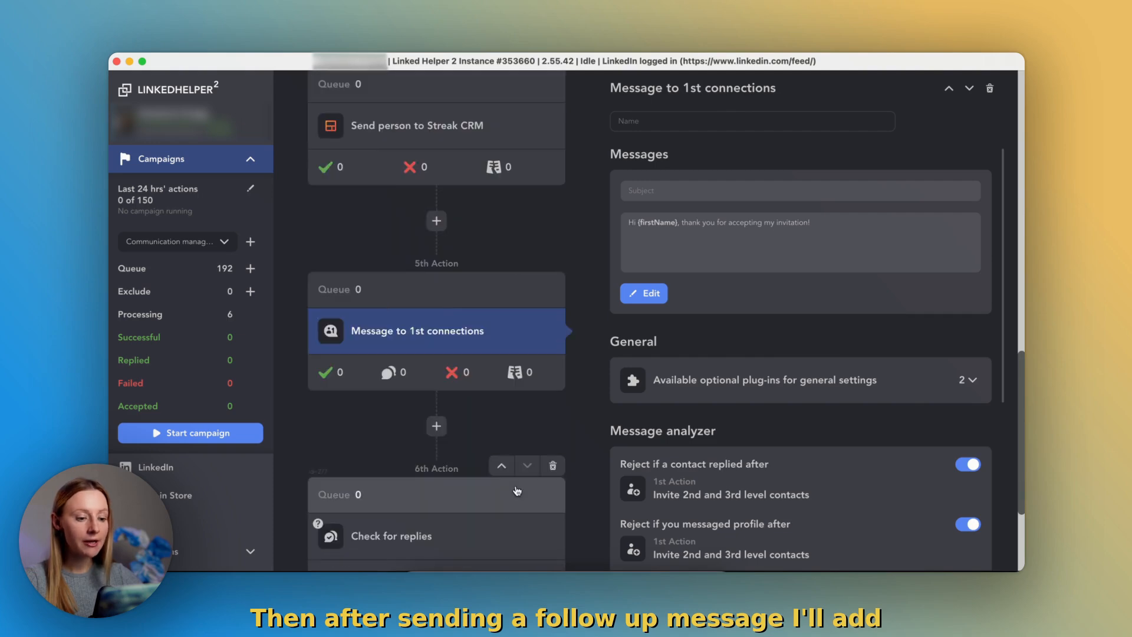
pyautogui.click(436, 413)
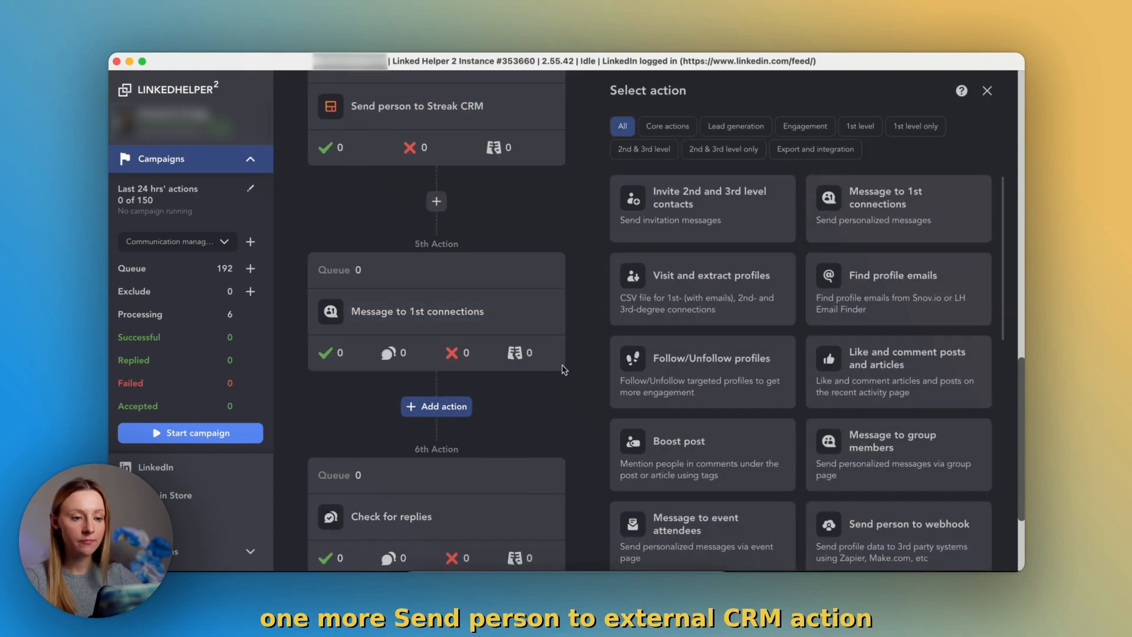
pyautogui.click(816, 149)
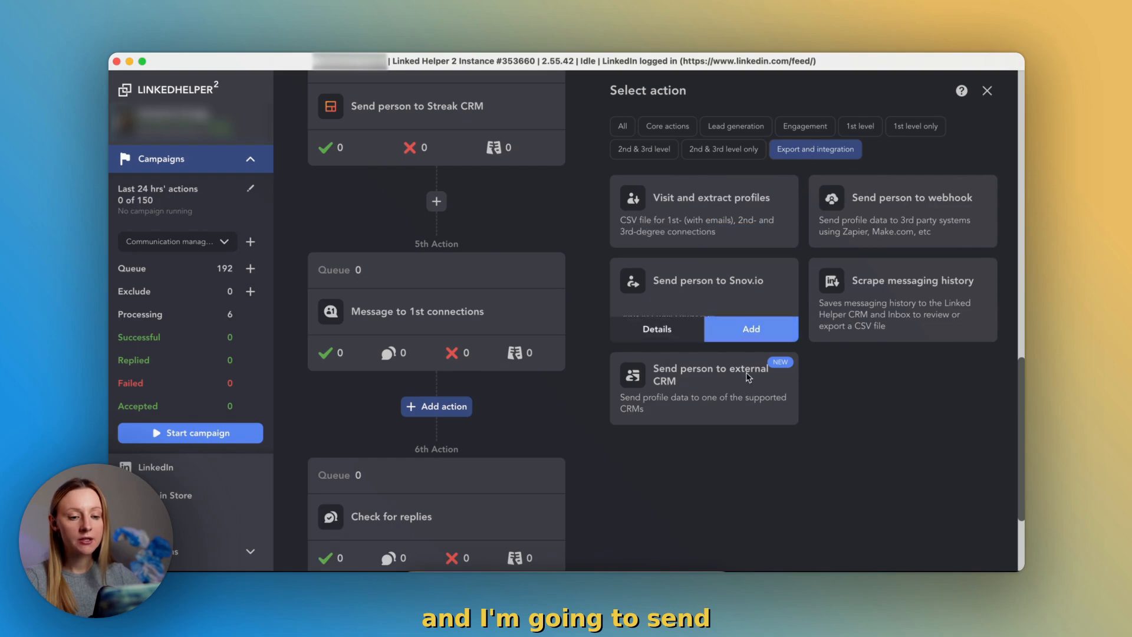
pyautogui.click(748, 413)
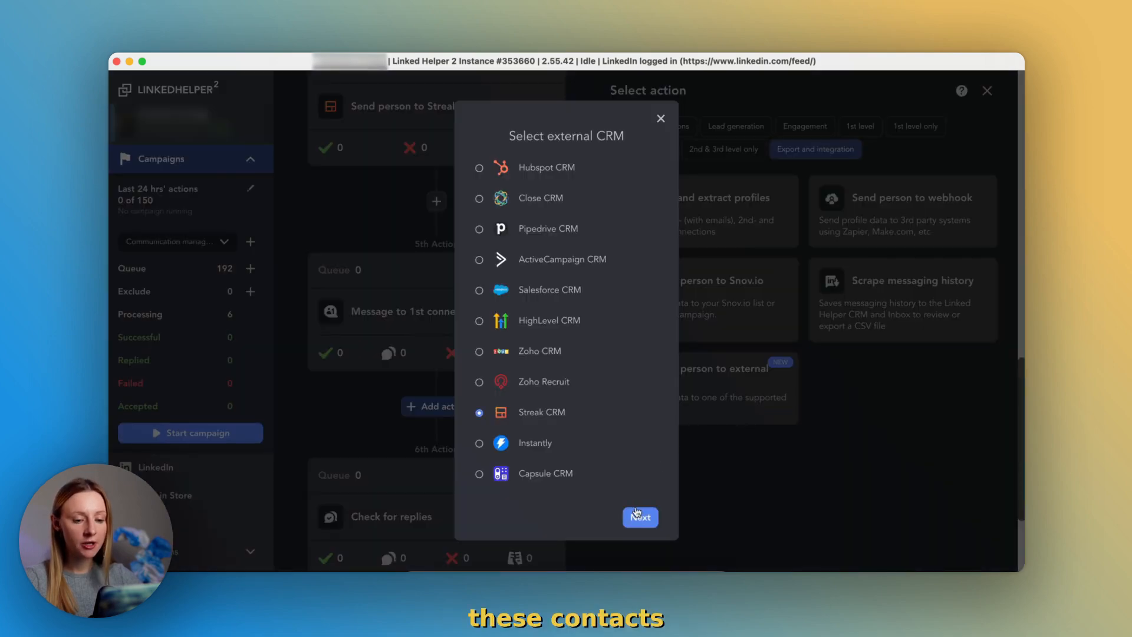
pyautogui.click(638, 516)
pyautogui.click(644, 390)
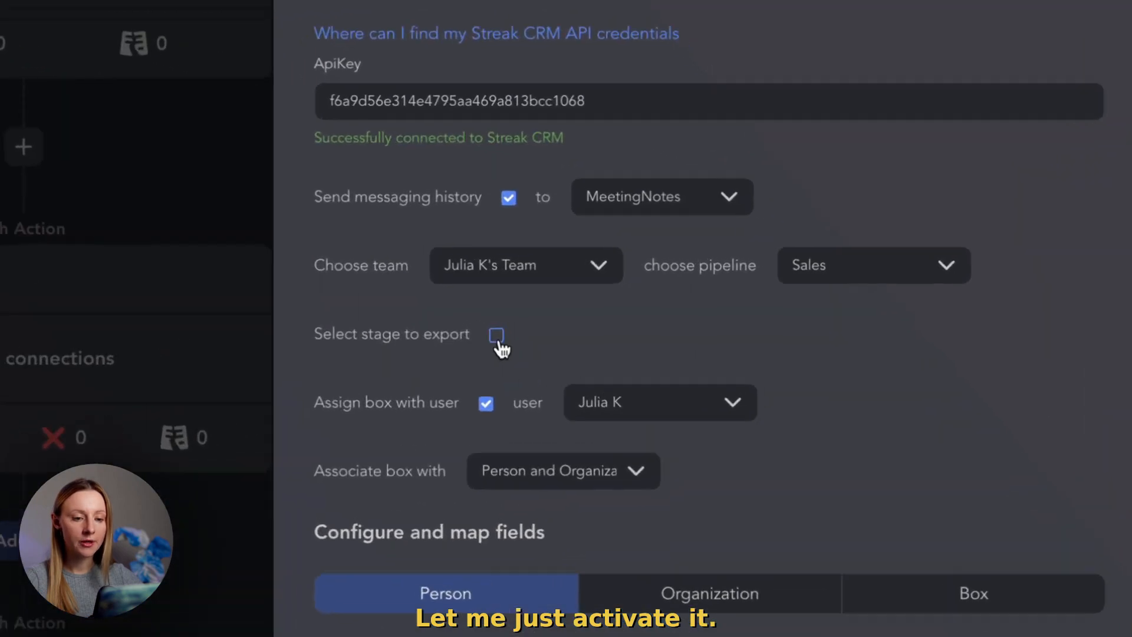
# Enable stage export with the stage Pitched - 1st Follow-up and save the Streak CRM configuration.
pyautogui.click(683, 299)
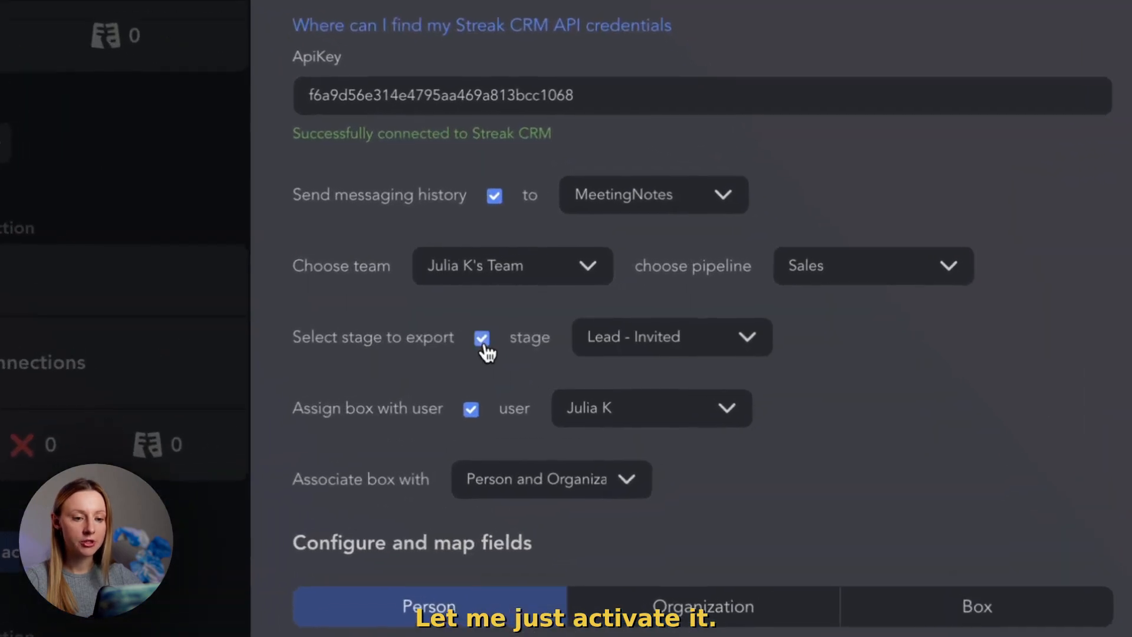
pyautogui.click(649, 357)
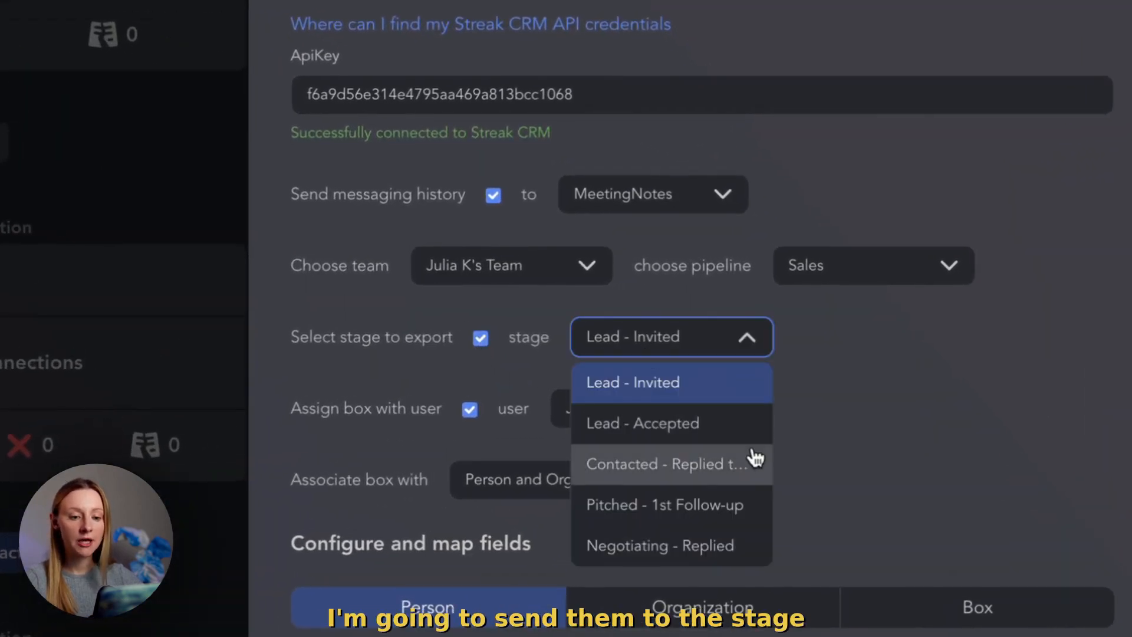
pyautogui.click(762, 514)
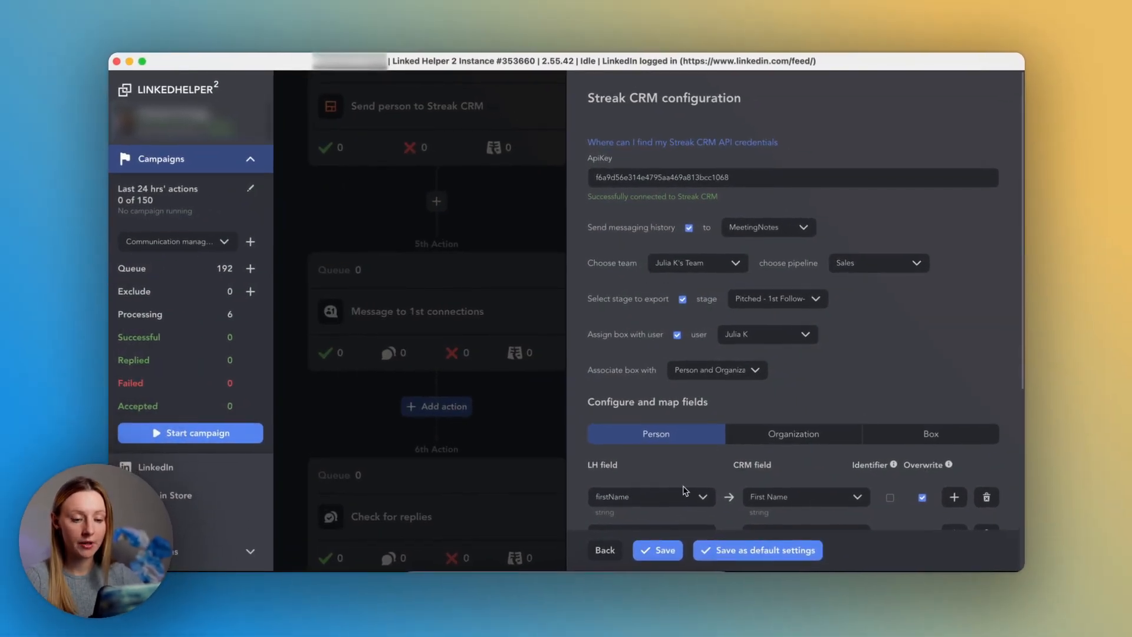
pyautogui.click(658, 551)
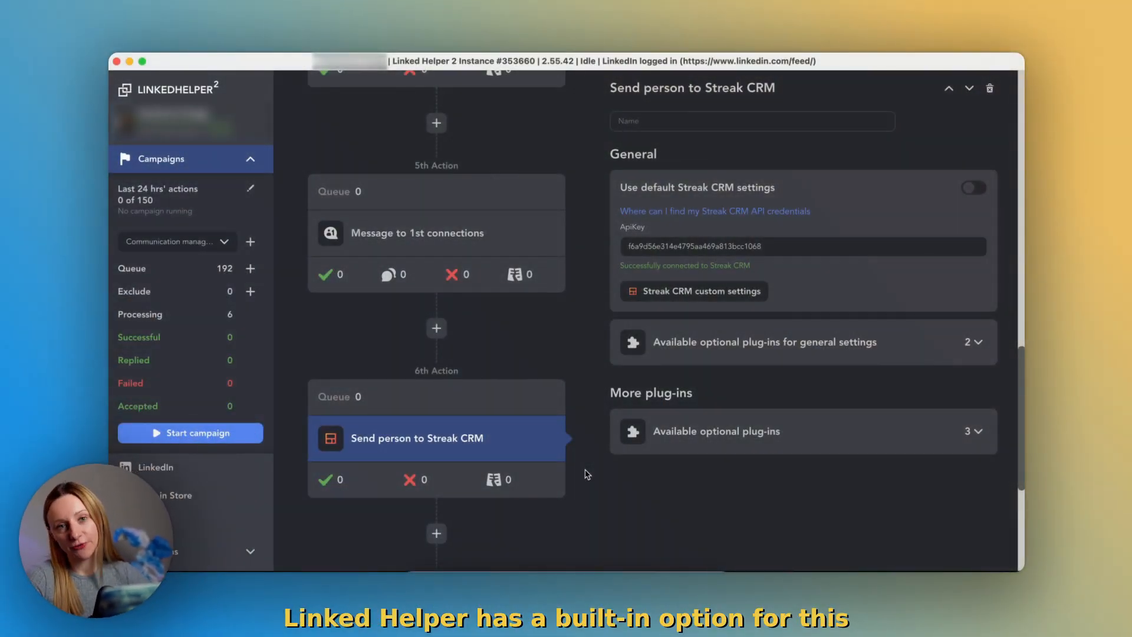
# In the Message to 1st connections action, enable sending contacts who replied to the previous message to external CRM and select Streak CRM.
pyautogui.click(399, 233)
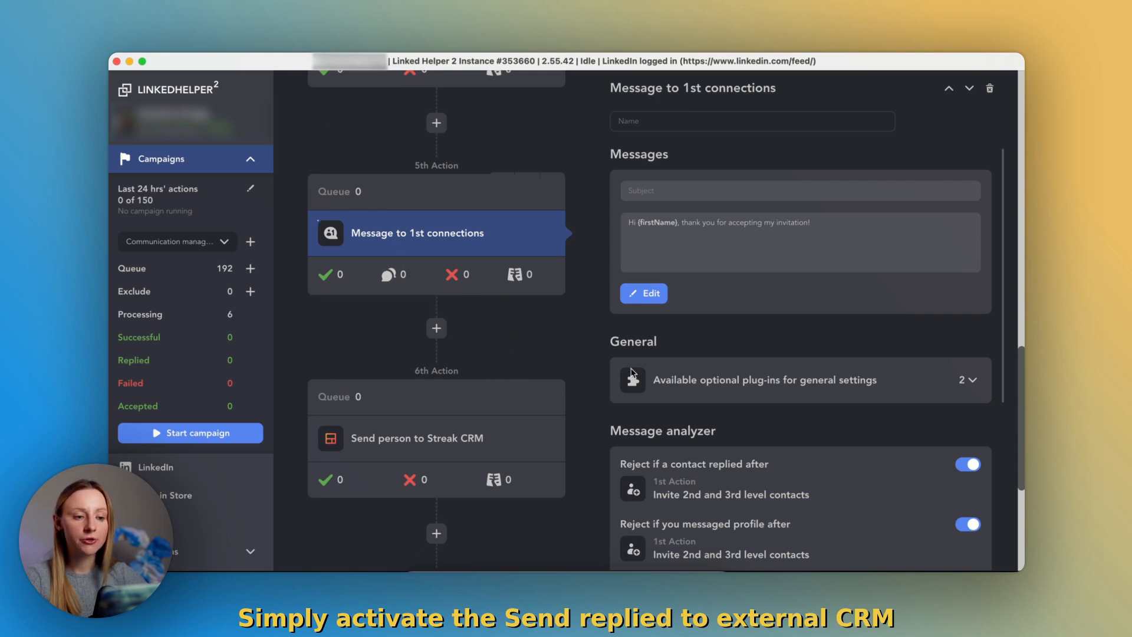
pyautogui.scroll(-5, 889, 425)
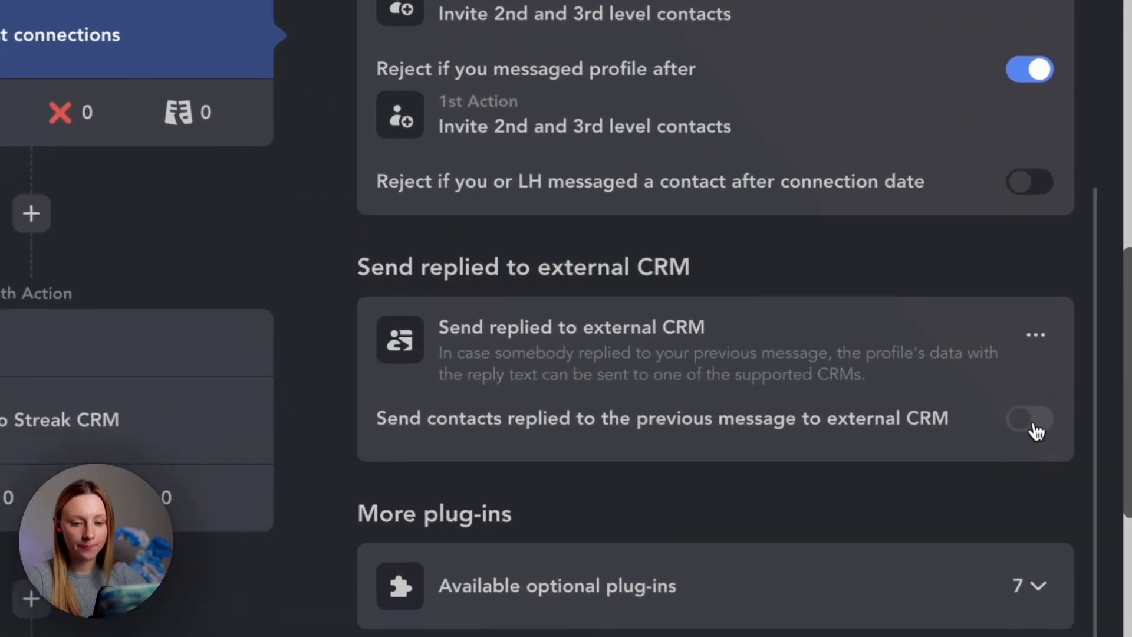
pyautogui.click(958, 440)
pyautogui.scroll(-4, 1000, 395)
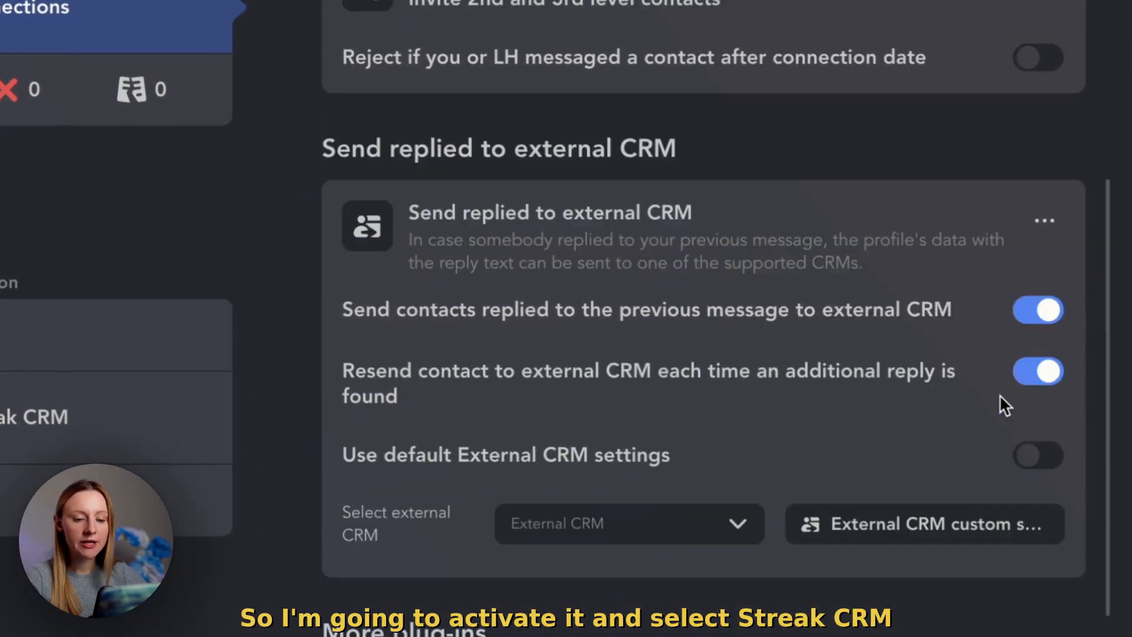
pyautogui.click(647, 426)
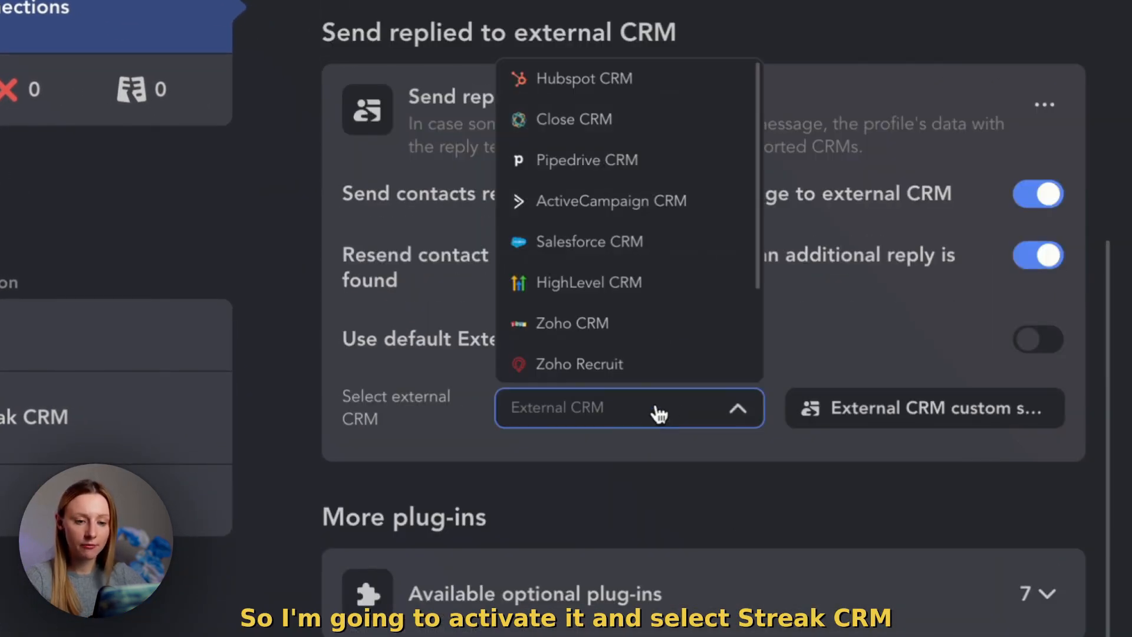
pyautogui.scroll(-3, 657, 341)
pyautogui.click(648, 281)
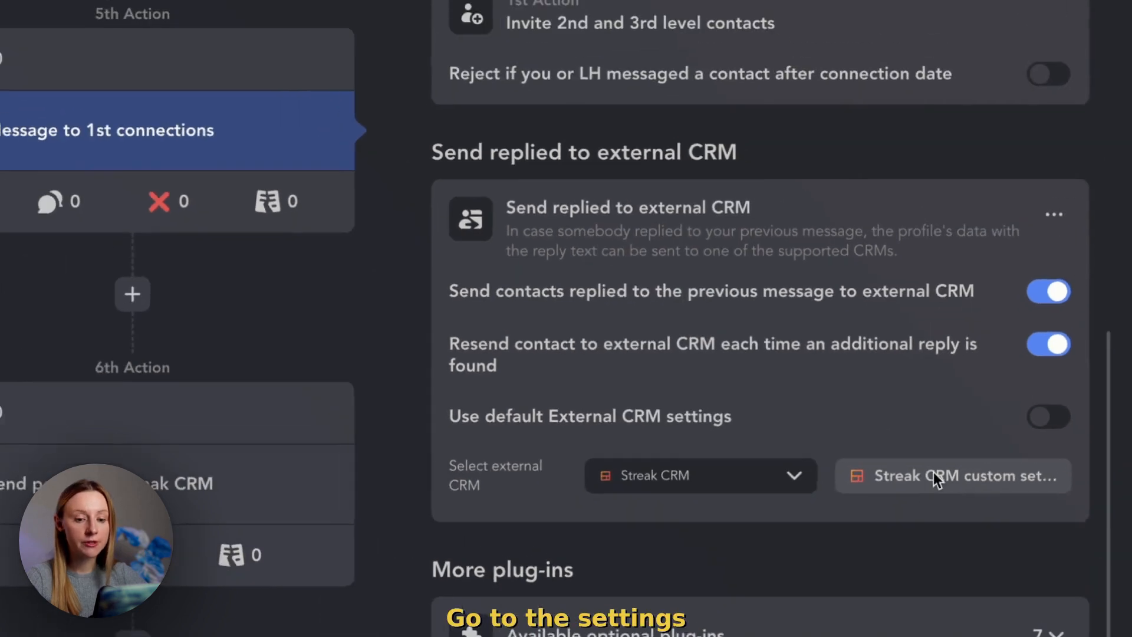
# In the Streak CRM custom settings for replied contacts, enable stage export with the Contacted - Replied stage and save.
pyautogui.click(903, 410)
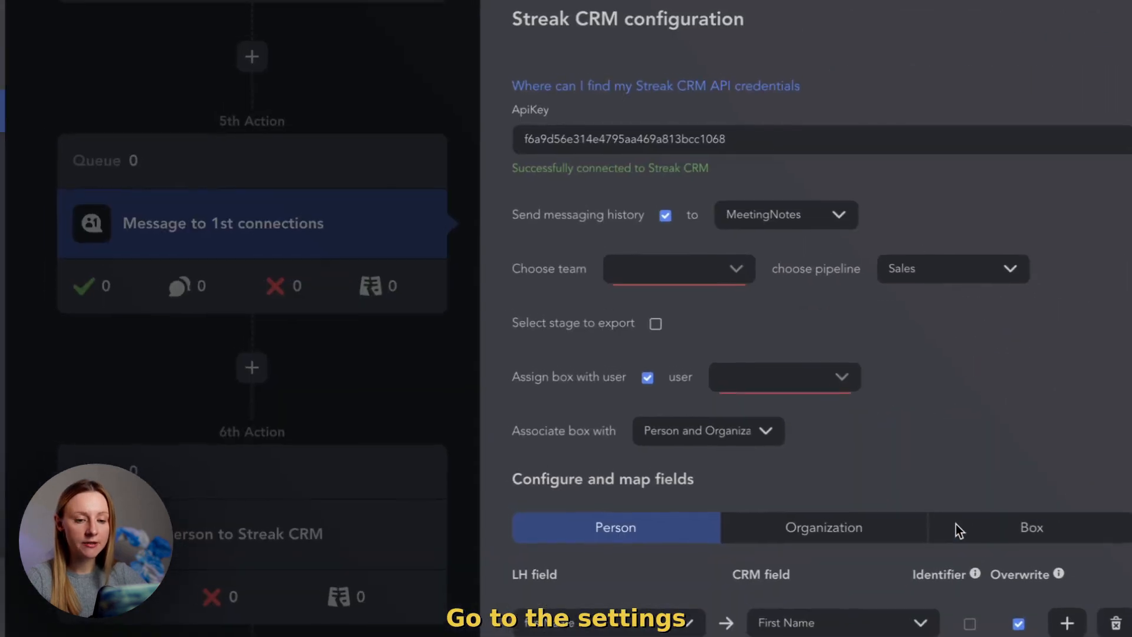
pyautogui.click(635, 330)
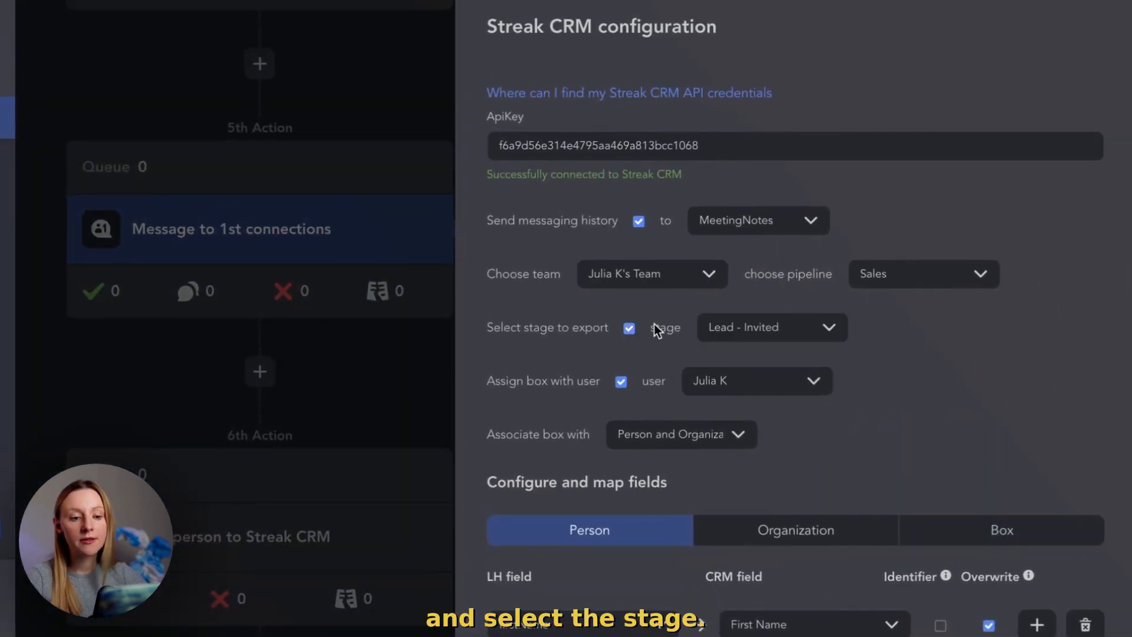
pyautogui.click(788, 336)
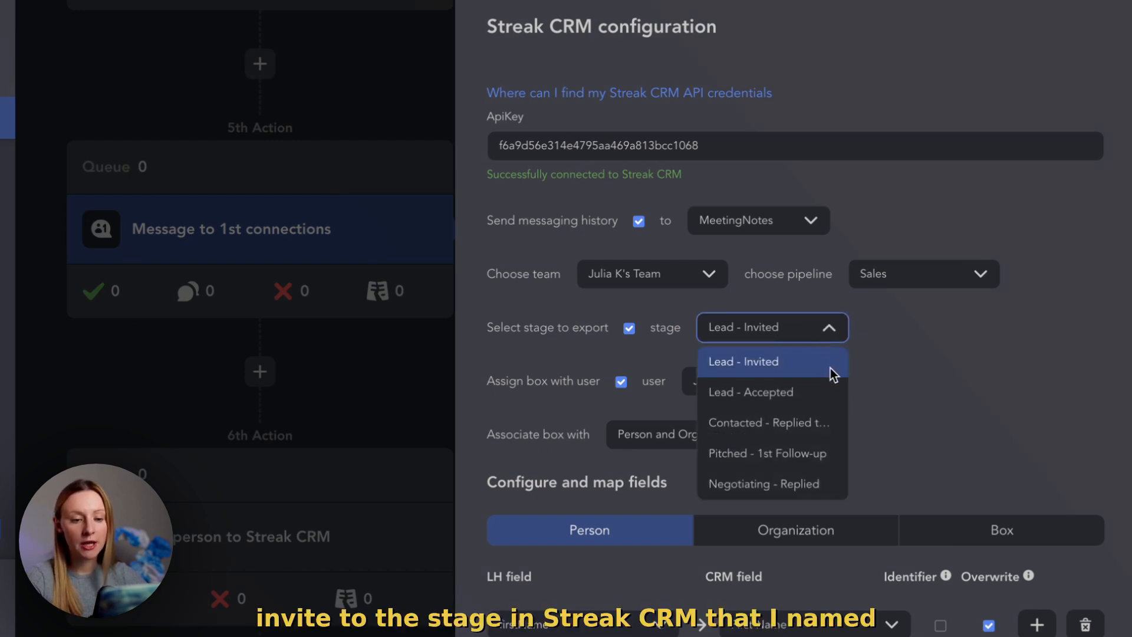
pyautogui.click(832, 430)
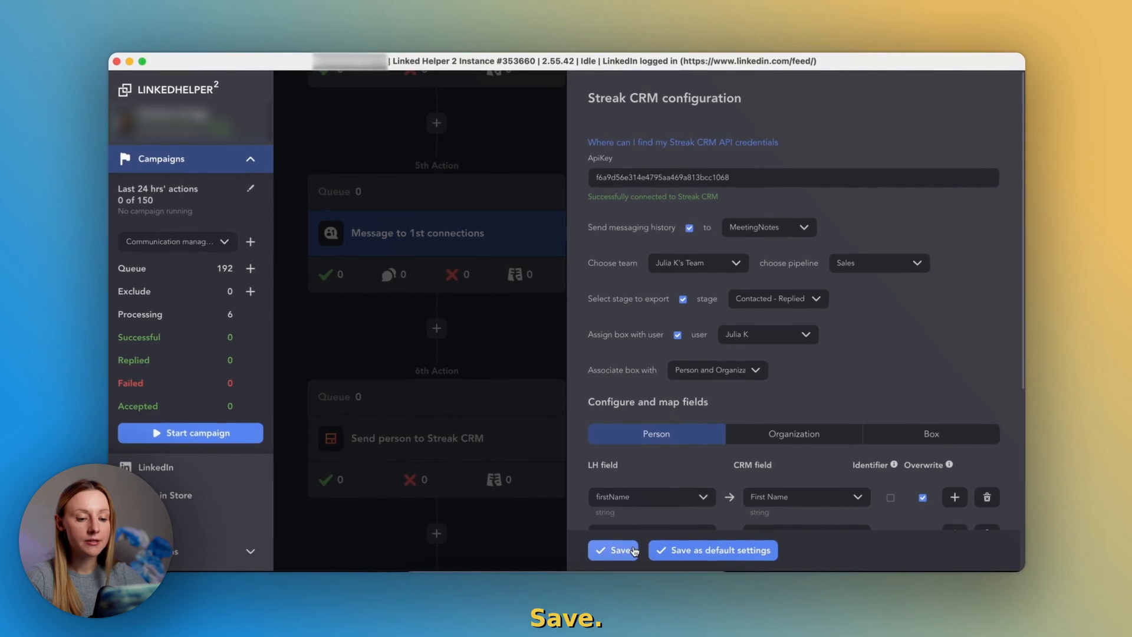
pyautogui.click(615, 550)
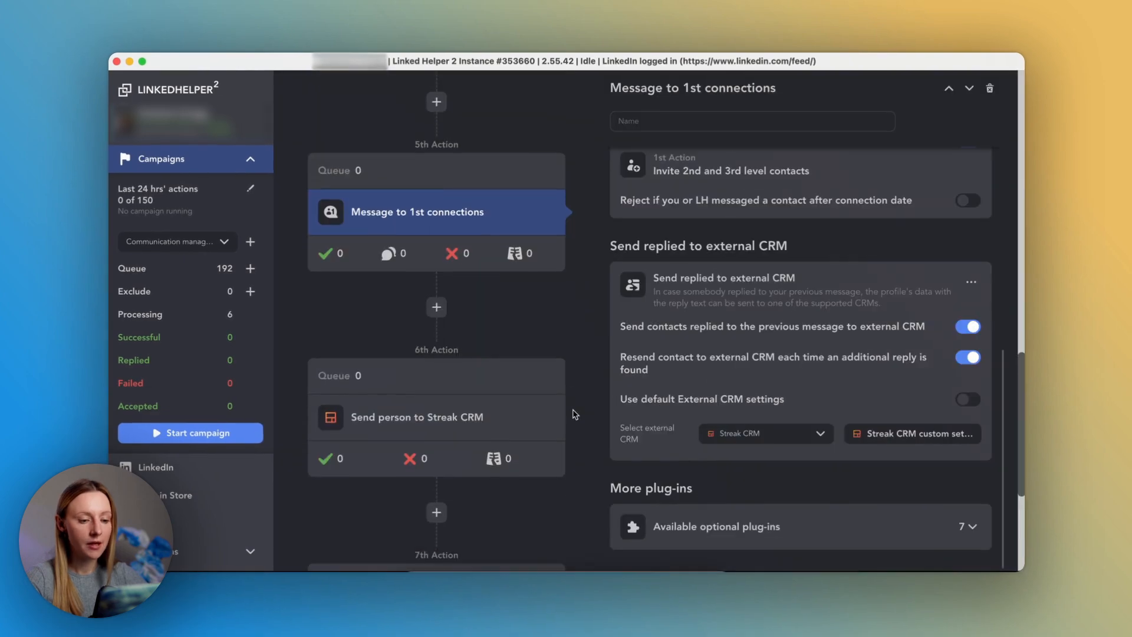
# In the Check for replies action, enable sending contacts who replied to the previous message to external CRM and select Streak CRM.
pyautogui.scroll(-2, 575, 411)
pyautogui.scroll(-3, 575, 411)
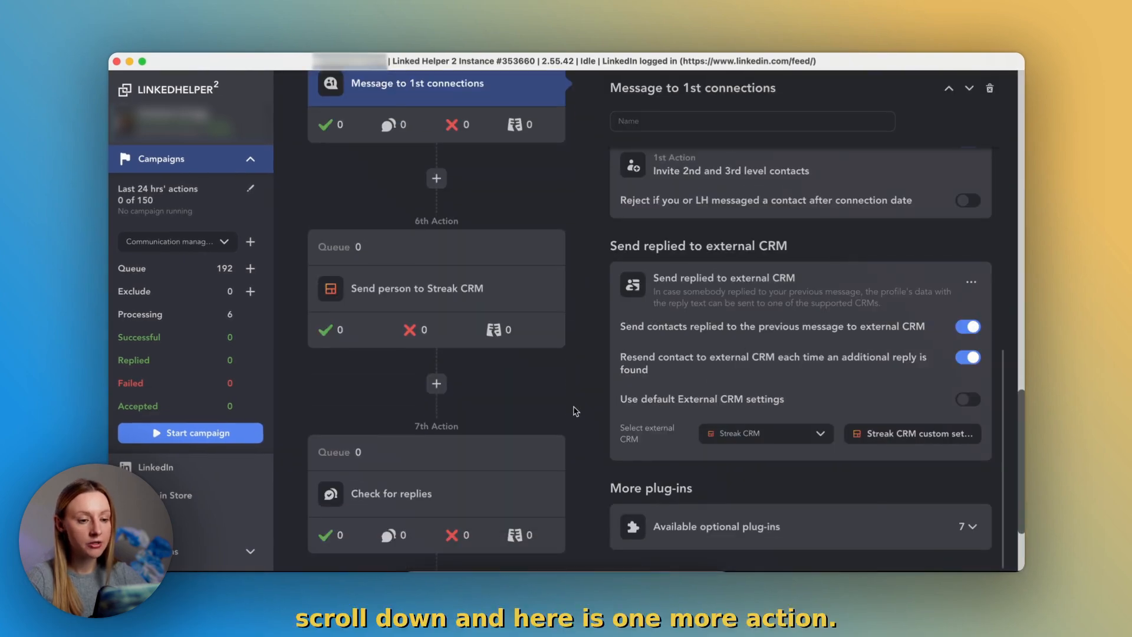
pyautogui.scroll(-2, 575, 408)
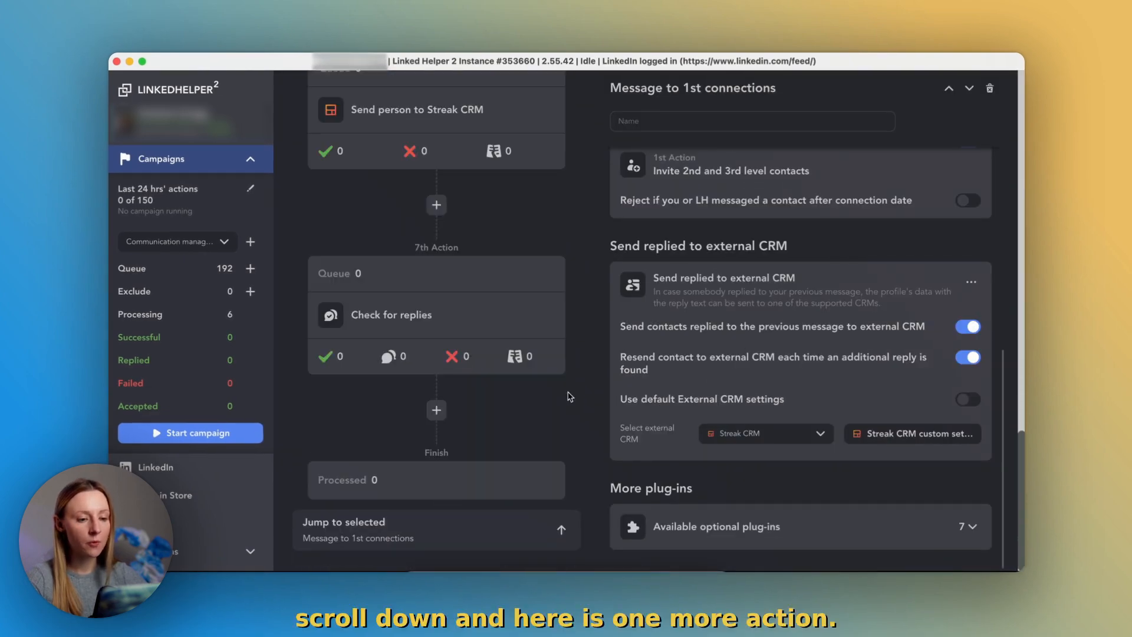
pyautogui.click(403, 322)
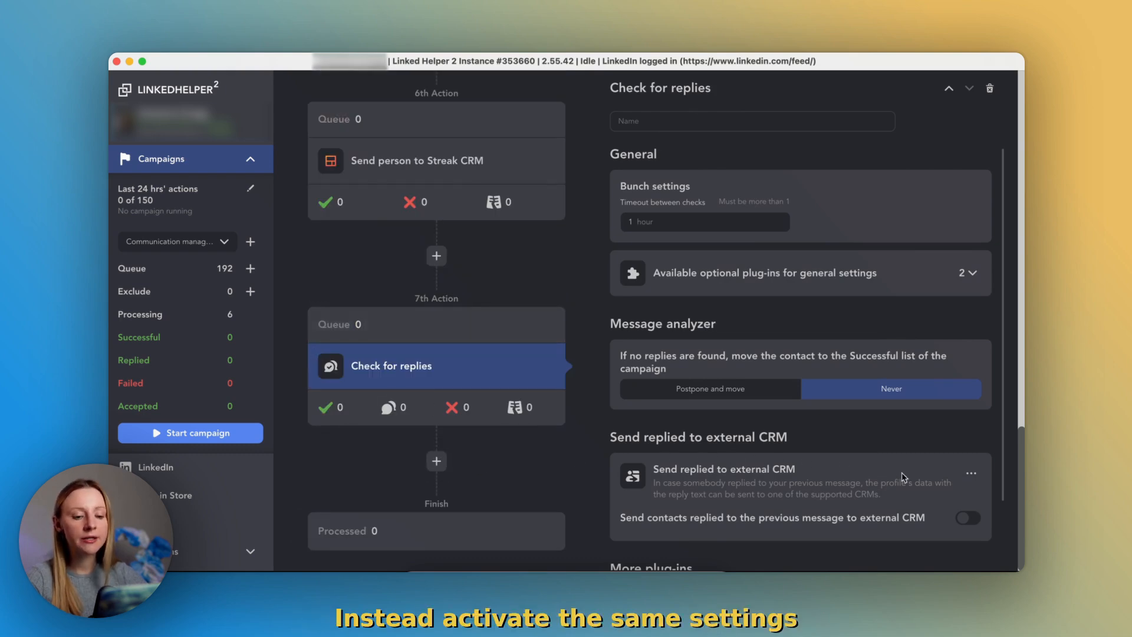
pyautogui.scroll(-3, 950, 471)
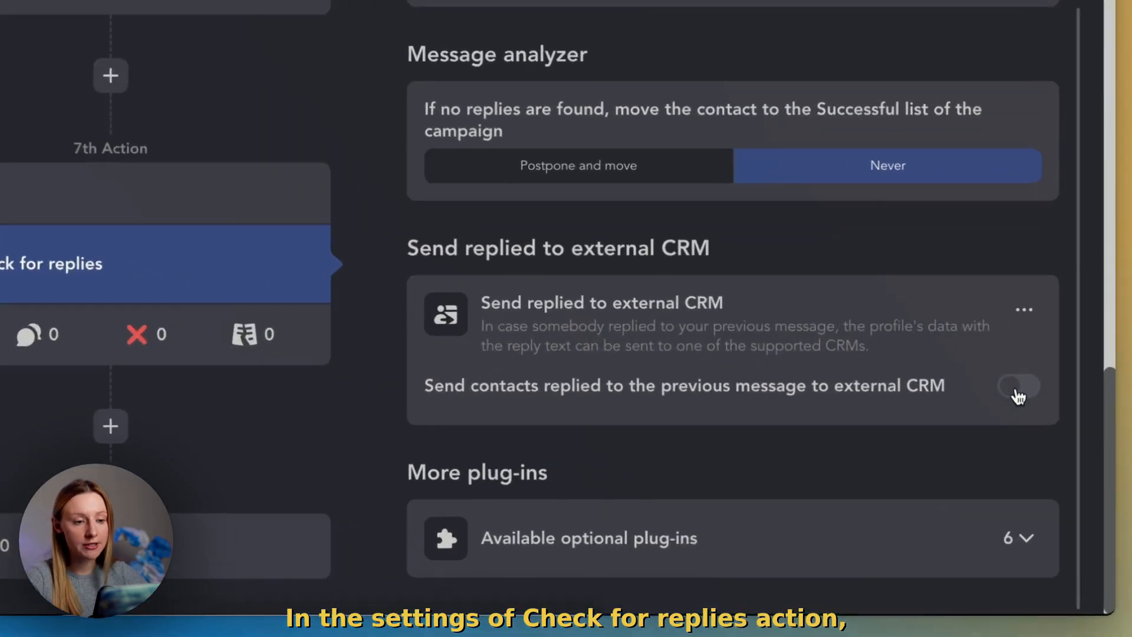
pyautogui.click(968, 440)
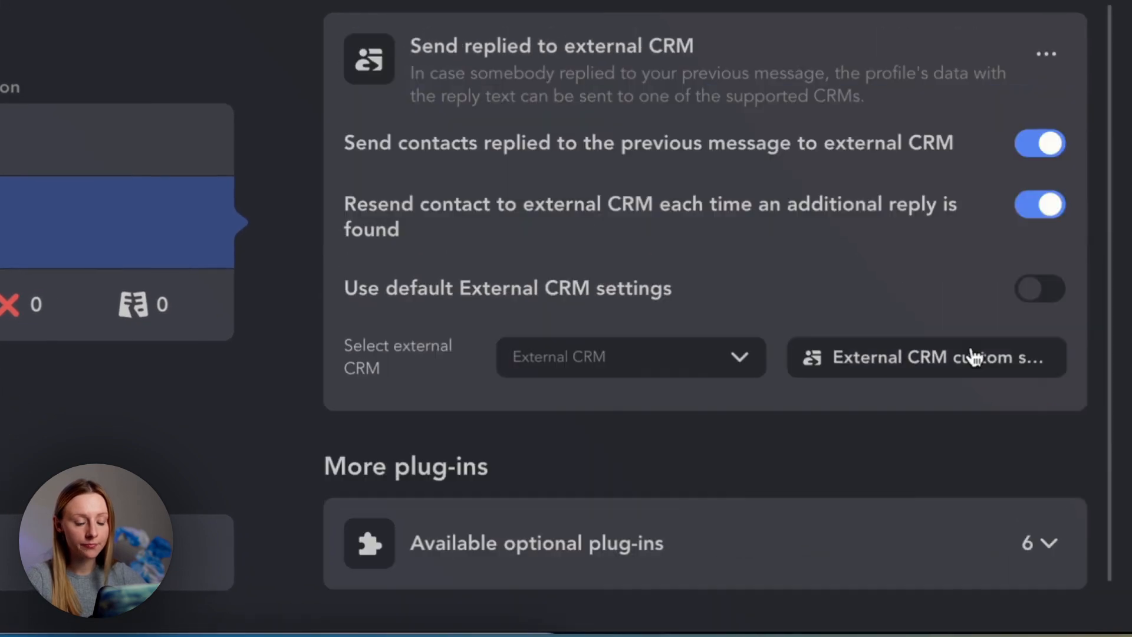
pyautogui.click(712, 369)
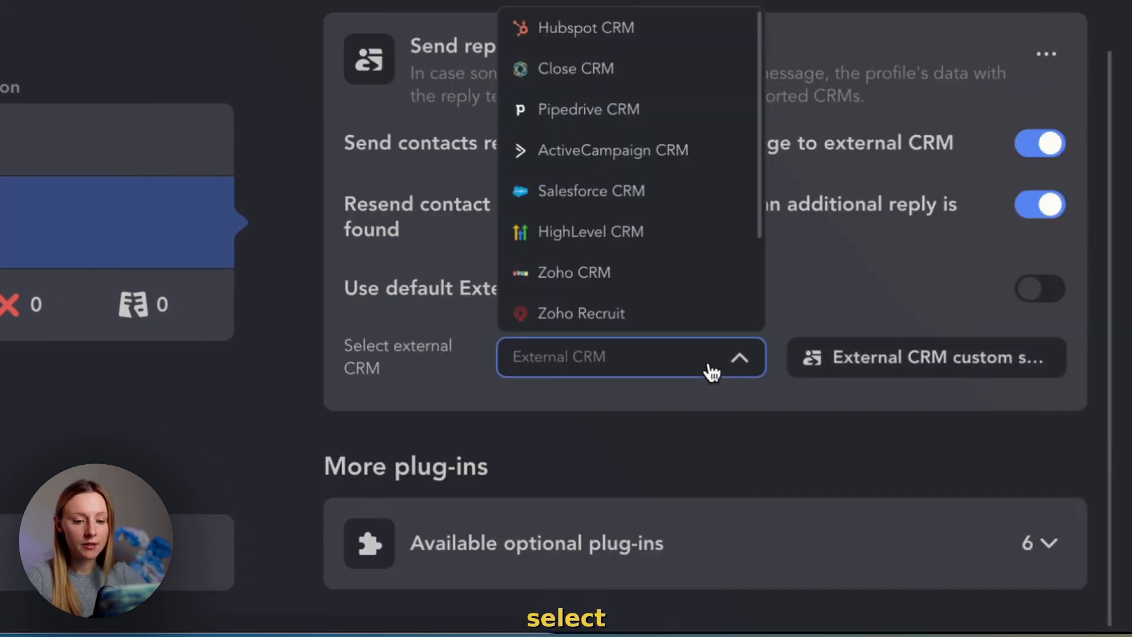
pyautogui.scroll(-3, 702, 329)
pyautogui.click(649, 239)
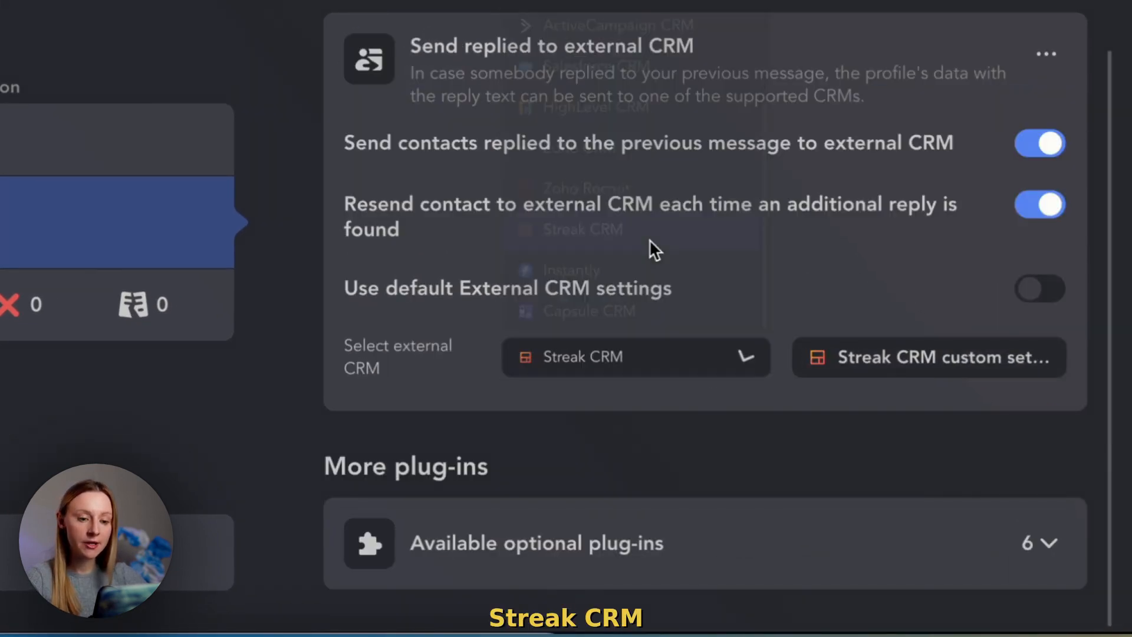
# In the Streak CRM custom settings for Check for replies, enable stage export with the stage Negotiating - Replied and save.
pyautogui.click(879, 352)
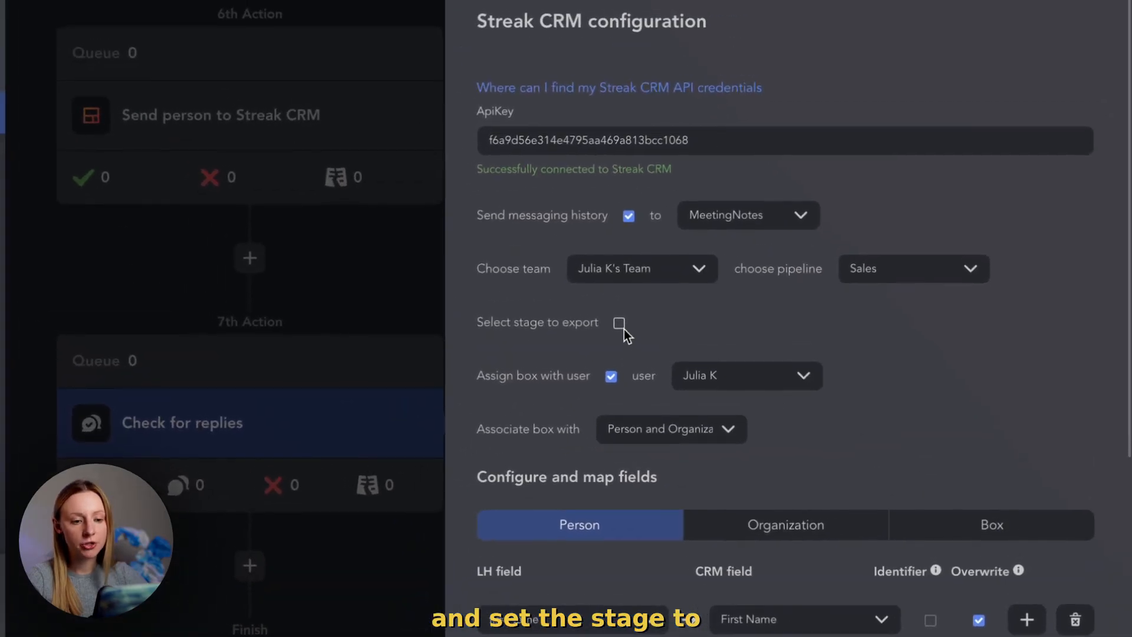
pyautogui.click(619, 324)
pyautogui.click(753, 328)
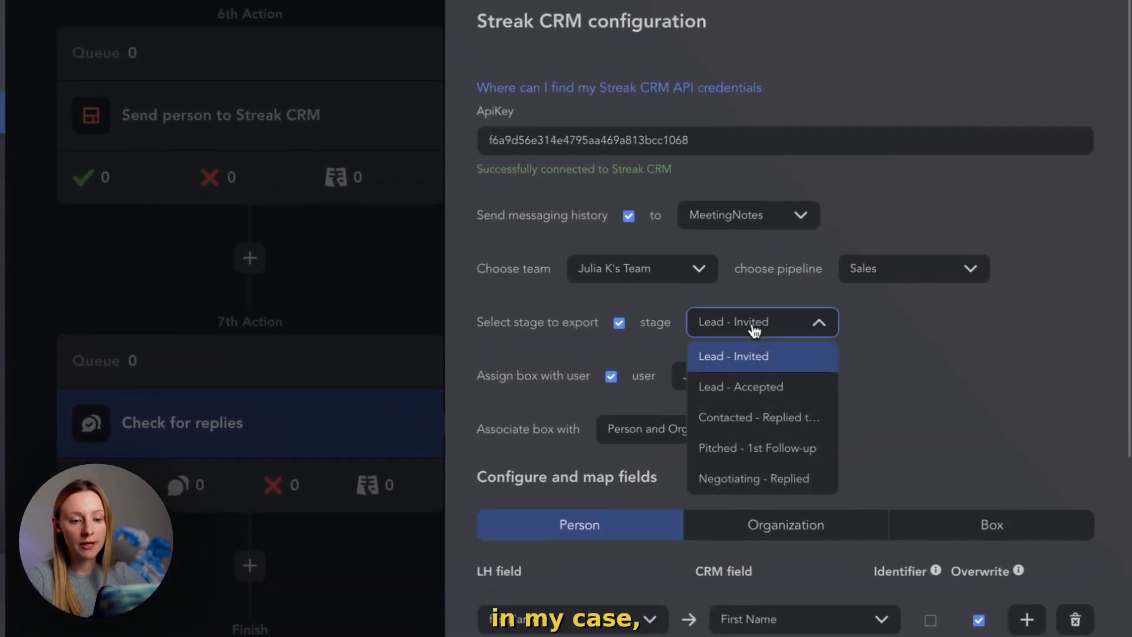
pyautogui.click(824, 481)
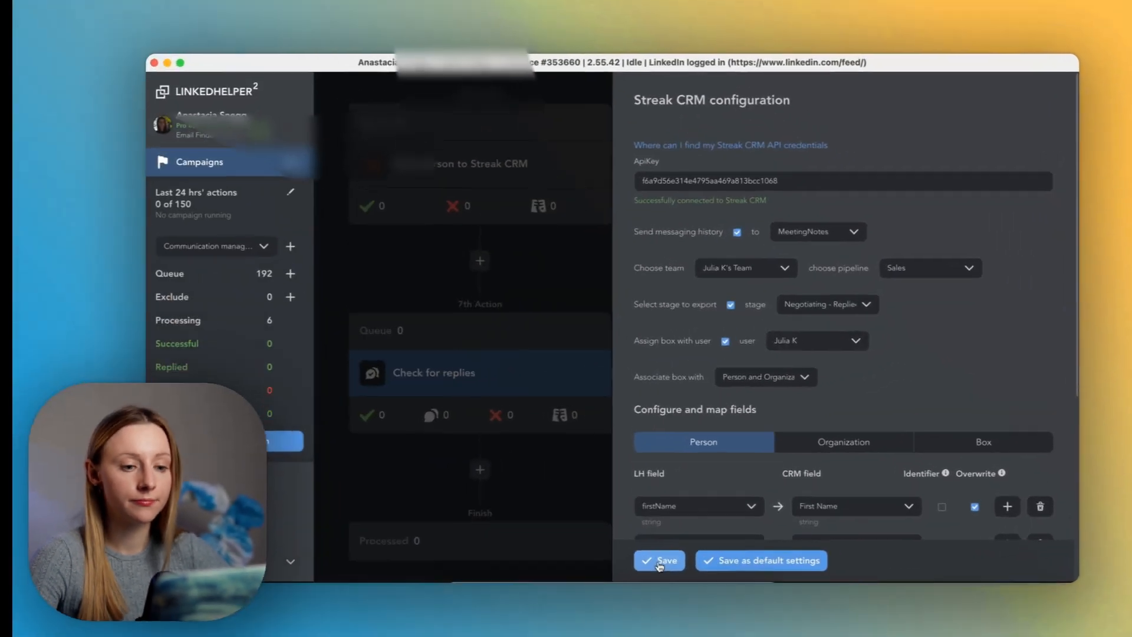
pyautogui.click(803, 464)
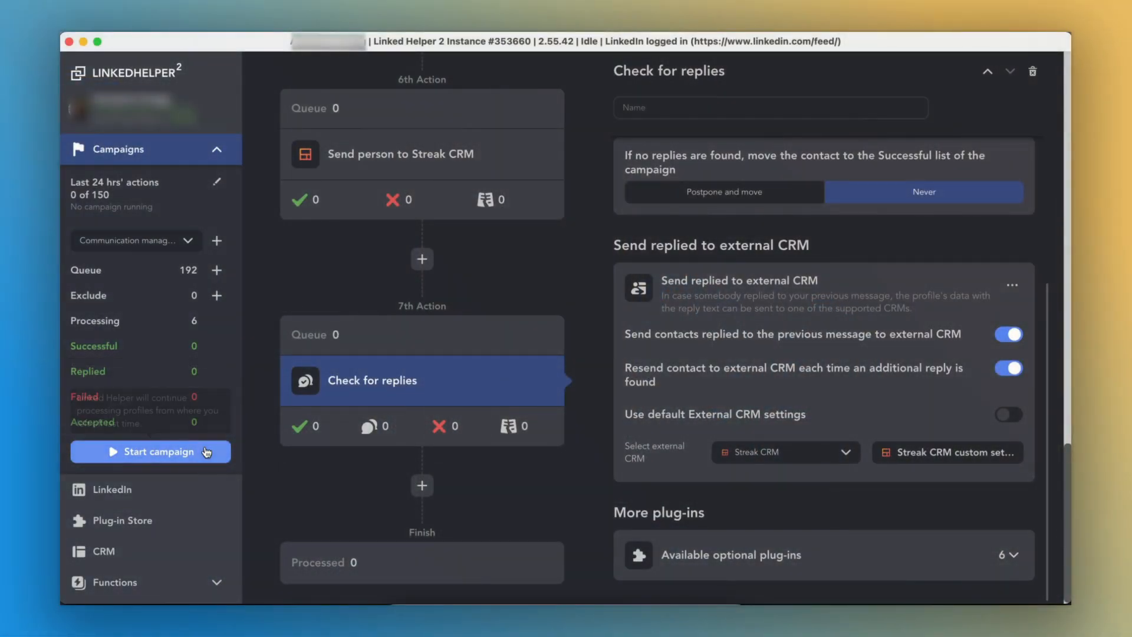
# Start the campaign and let it message the new connection with thanks for accepting the invitation.
pyautogui.click(206, 452)
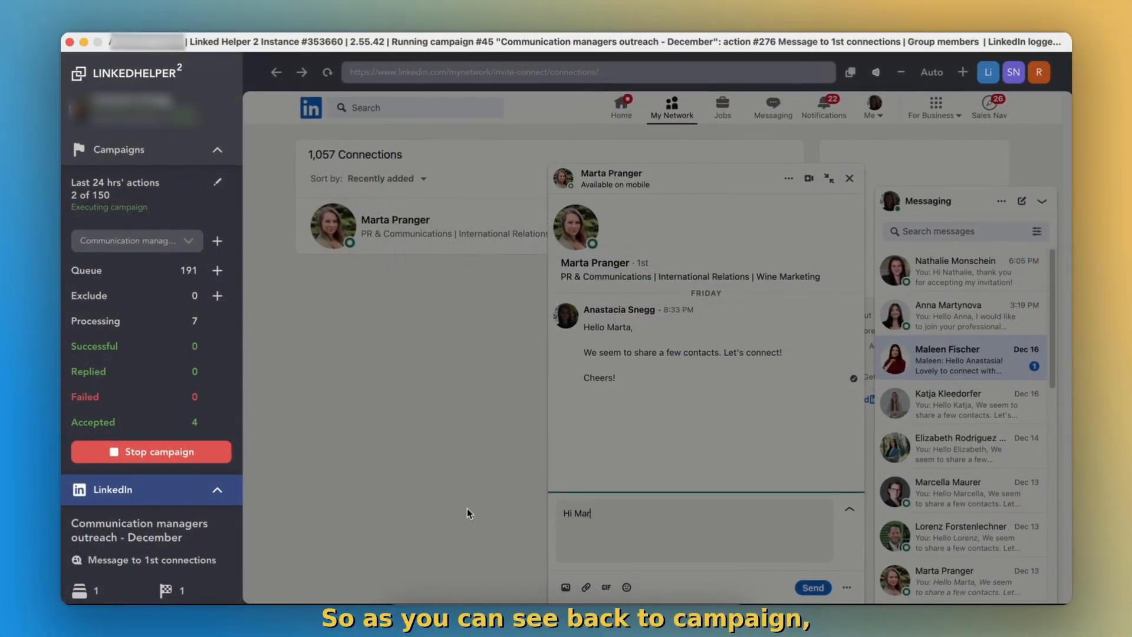
pyautogui.write('rta, thank you for')
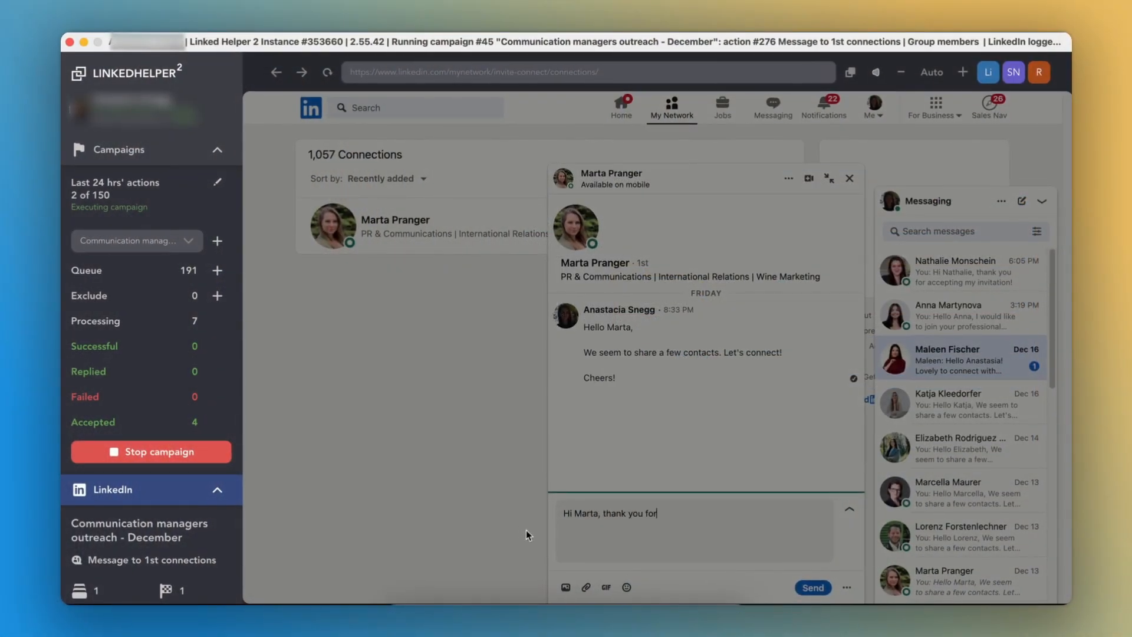
pyautogui.write(' accepting my ')
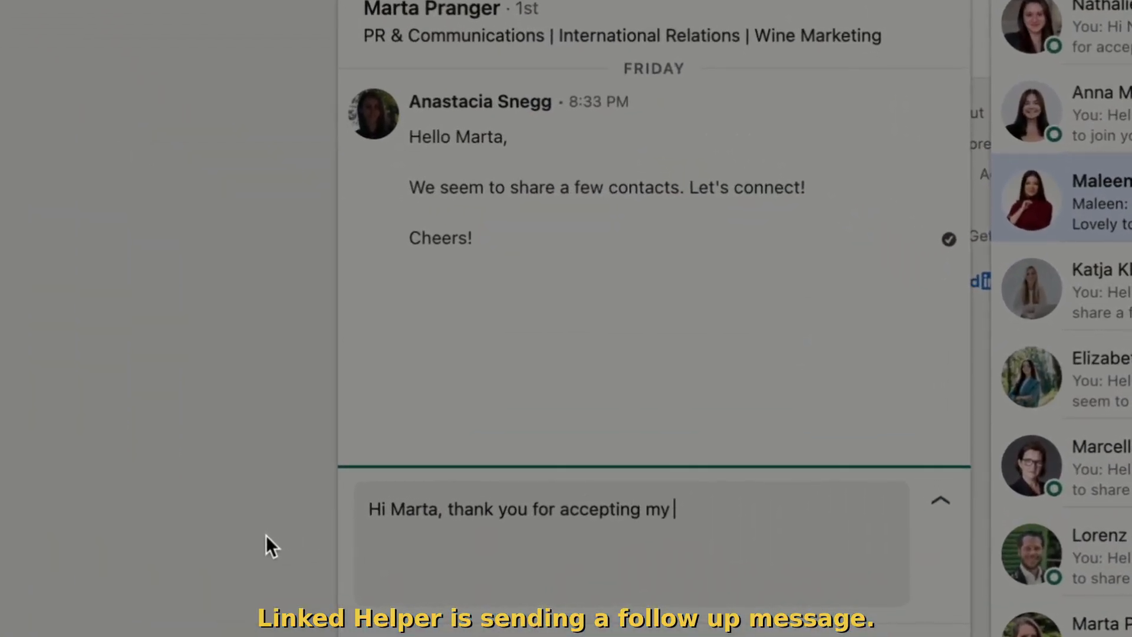
pyautogui.write('invitati')
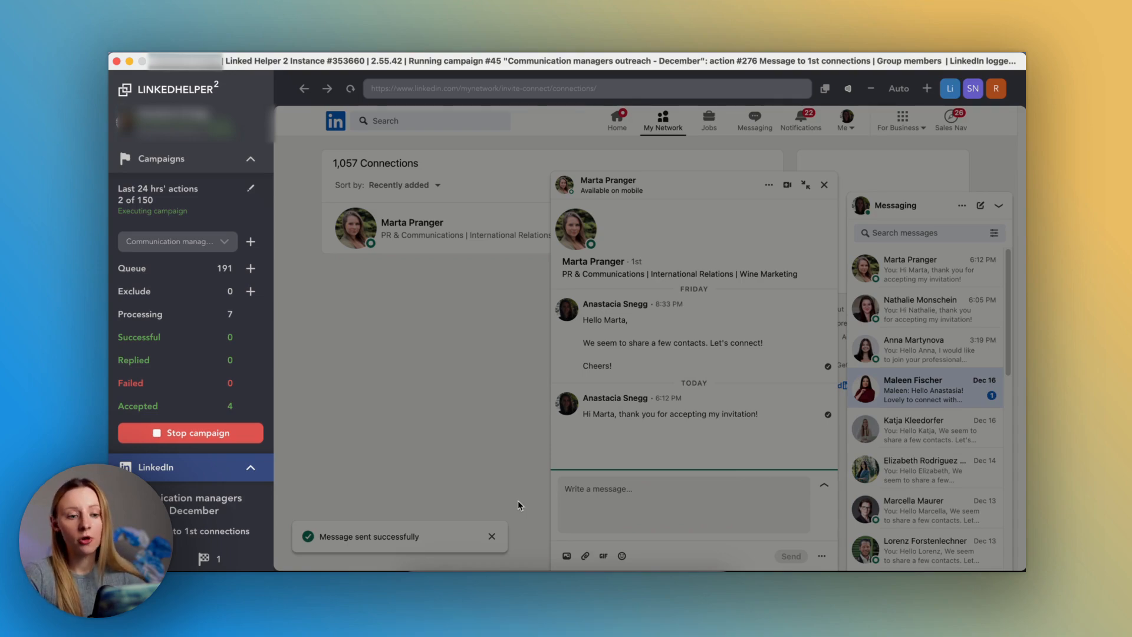
# Switch to Google Chrome to check the messaged contact's stage in the Streak Sales pipeline.
pyautogui.click(508, 581)
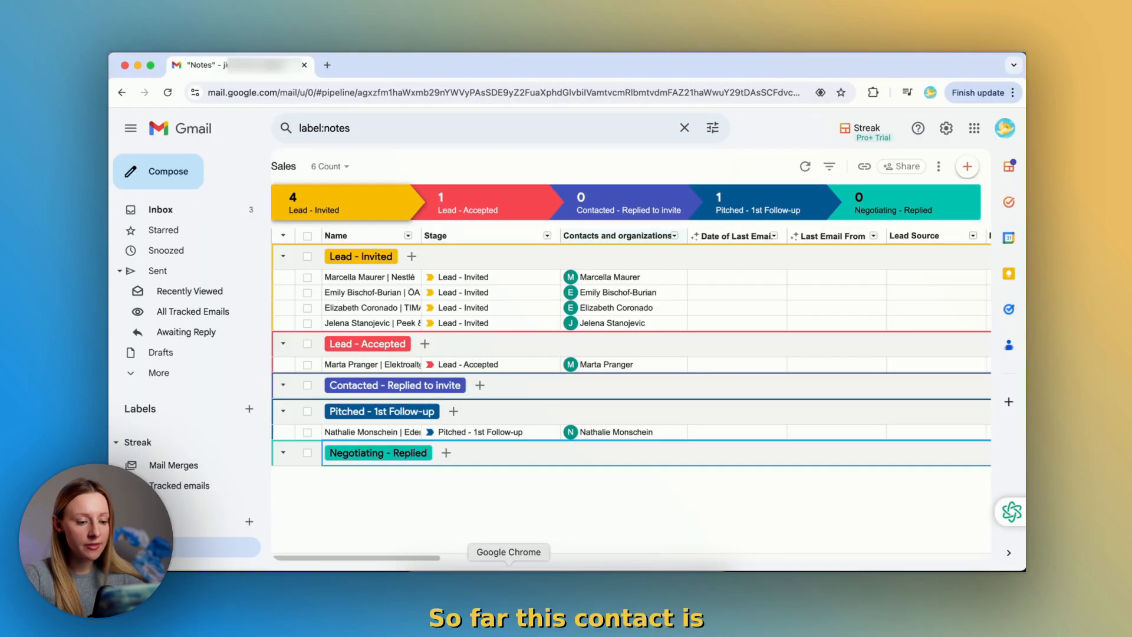